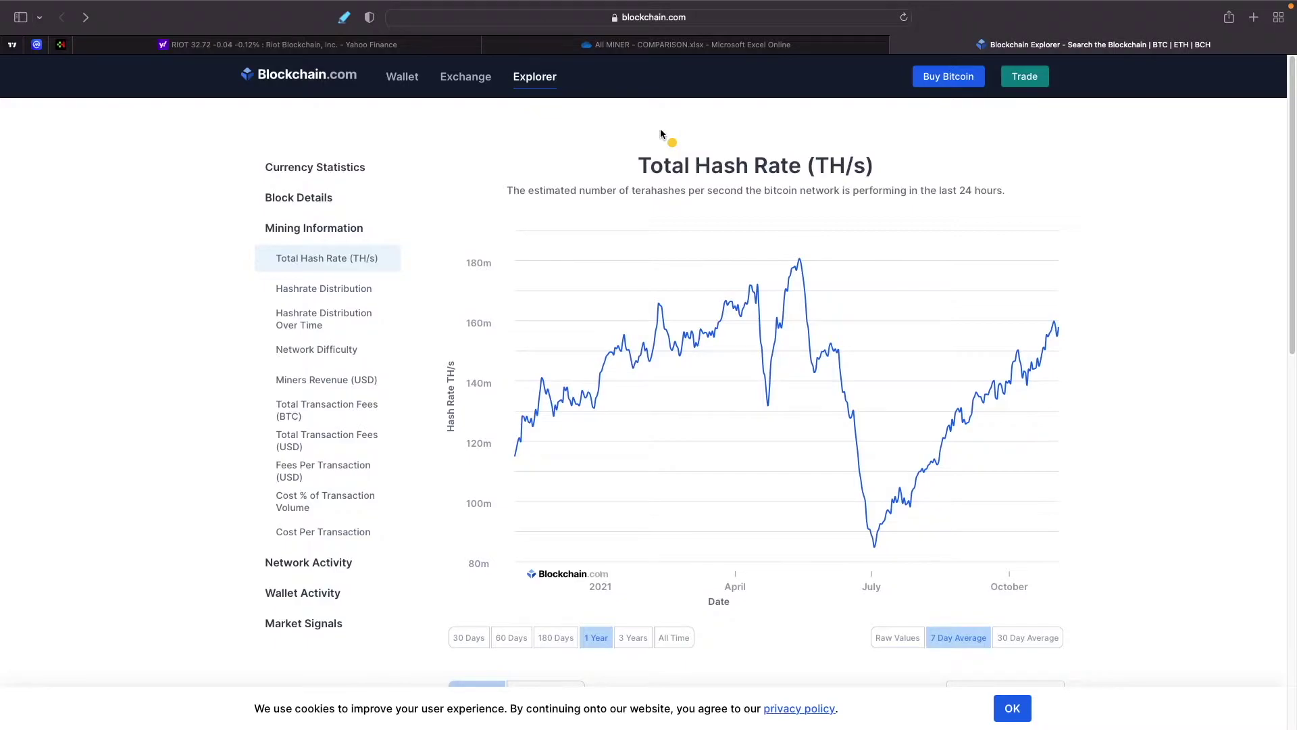
# Switch the Total Hash Rate chart to 1 Year raw daily values.
pyautogui.moveTo(779, 292)
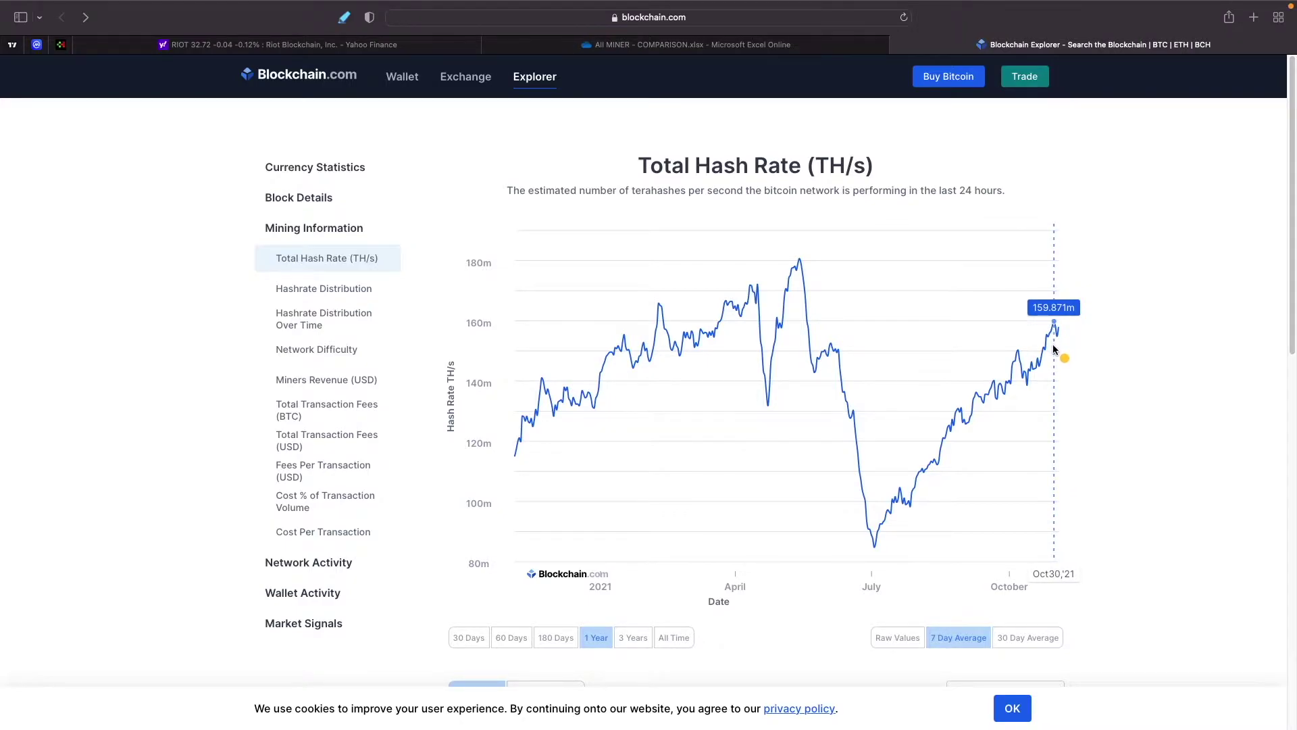
pyautogui.click(897, 638)
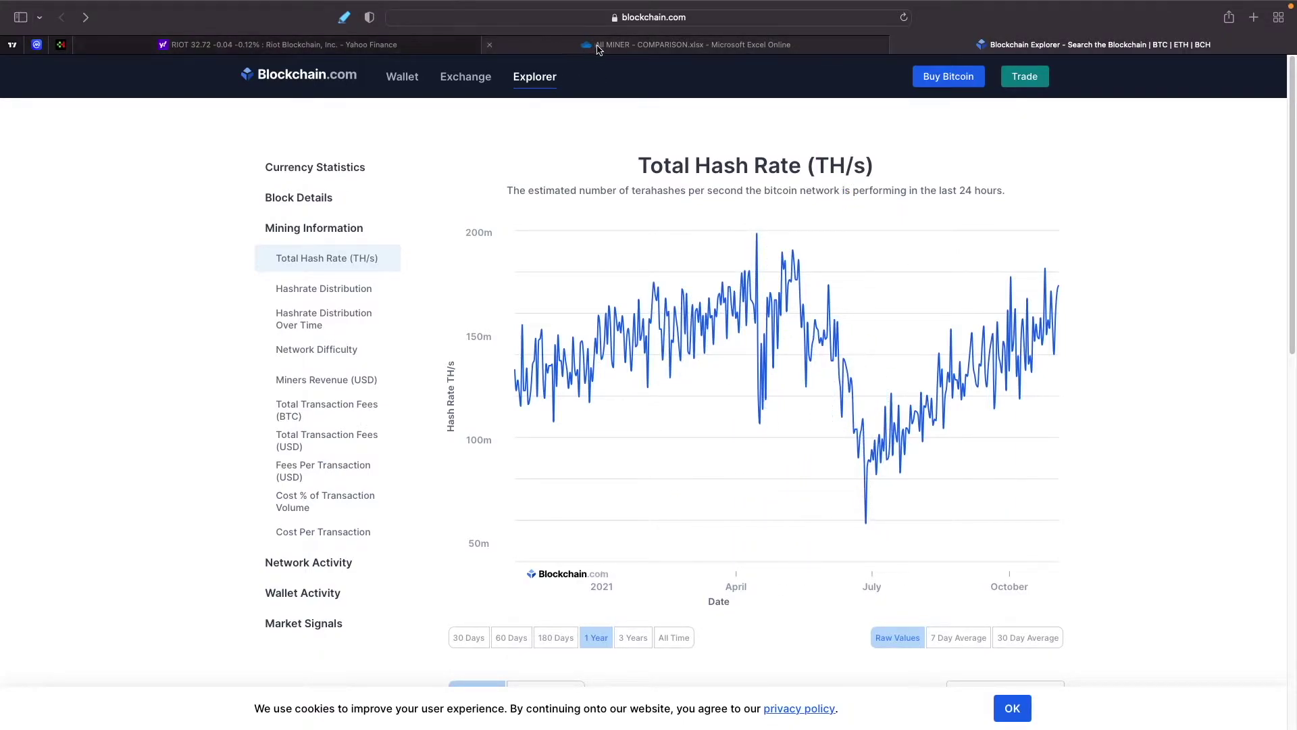
pyautogui.click(654, 44)
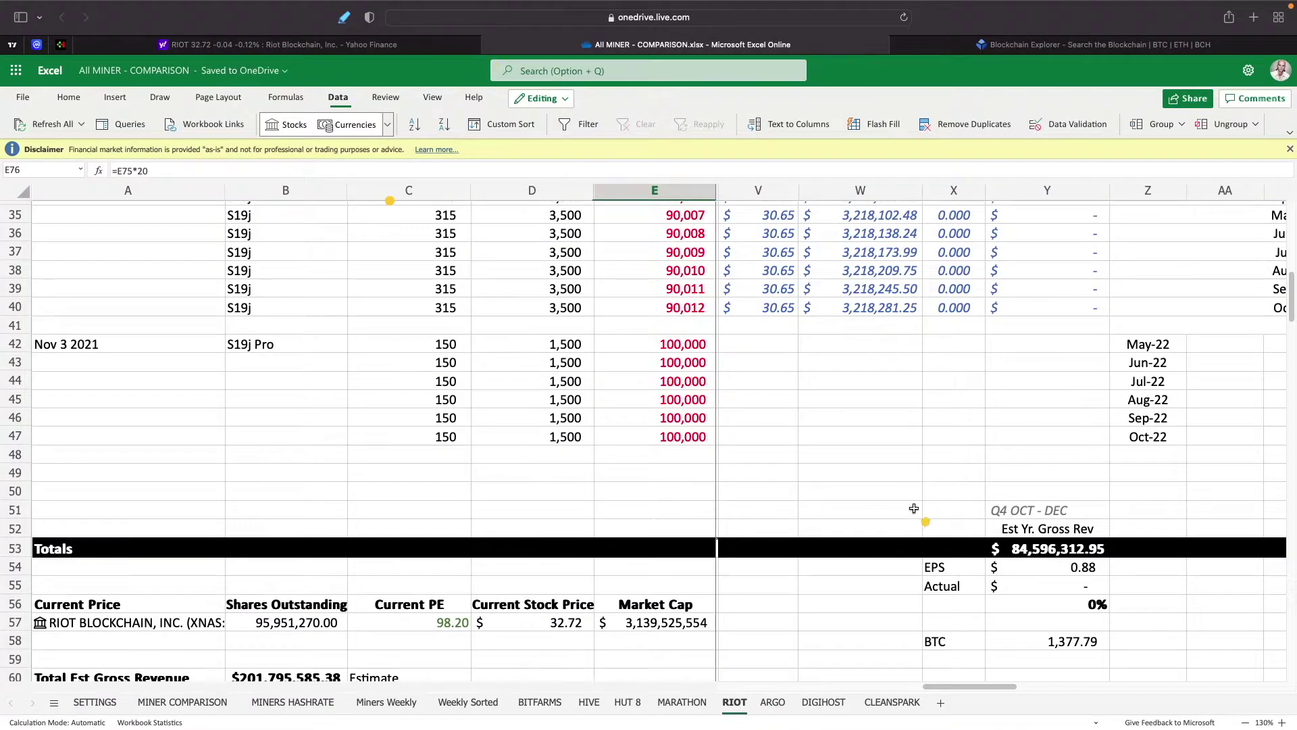
pyautogui.scroll(5, 950, 489)
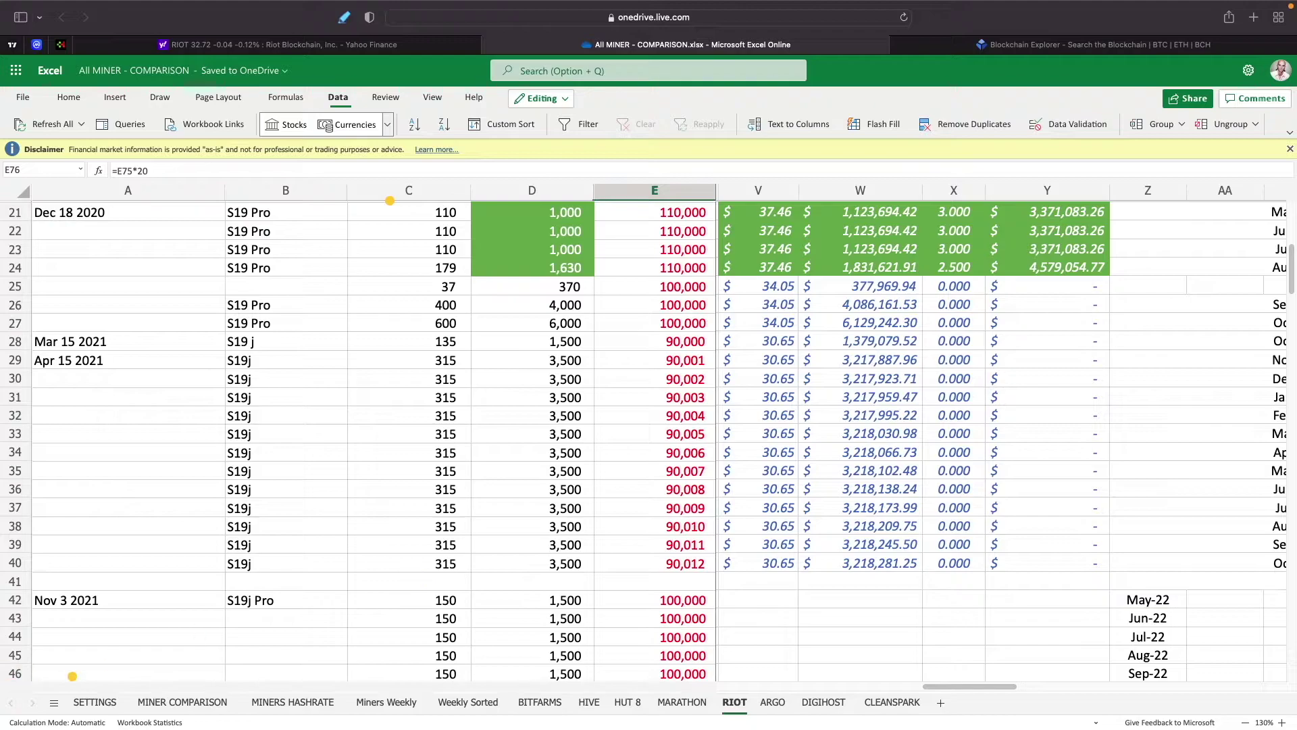
pyautogui.click(95, 702)
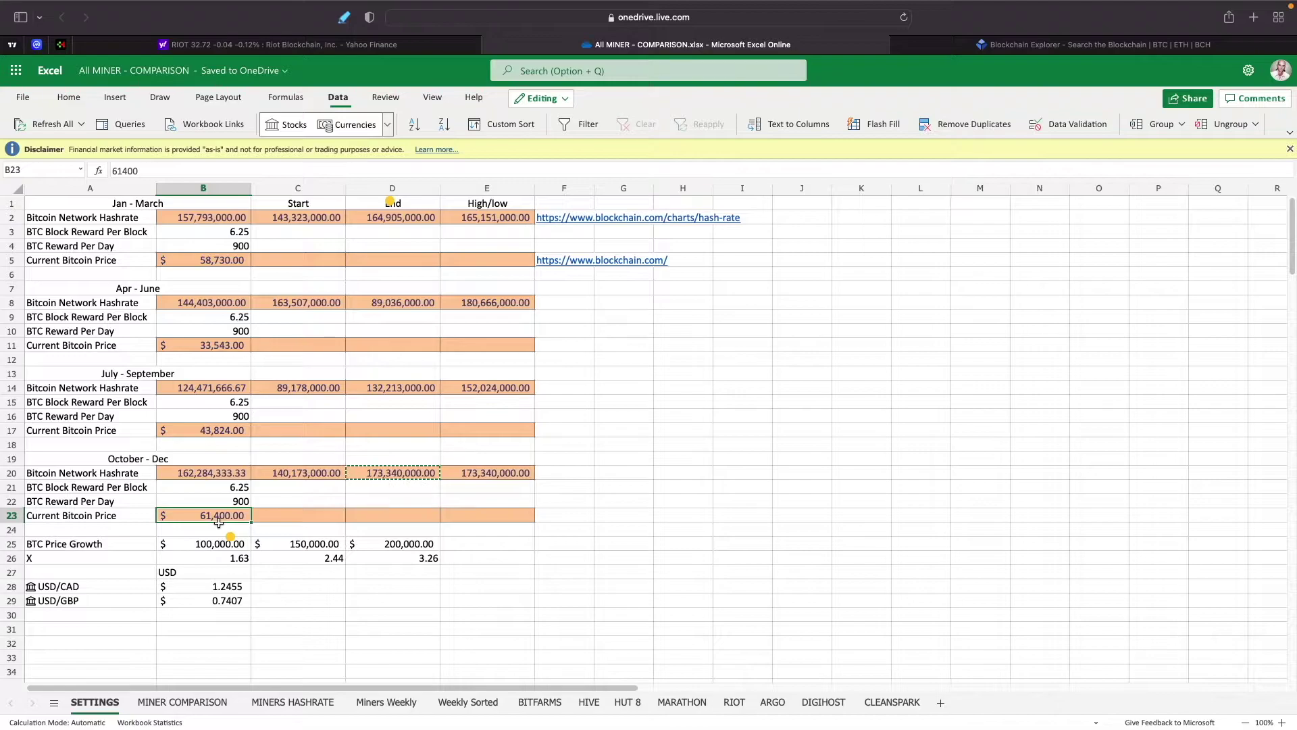
pyautogui.click(734, 702)
pyautogui.scroll(5, 790, 510)
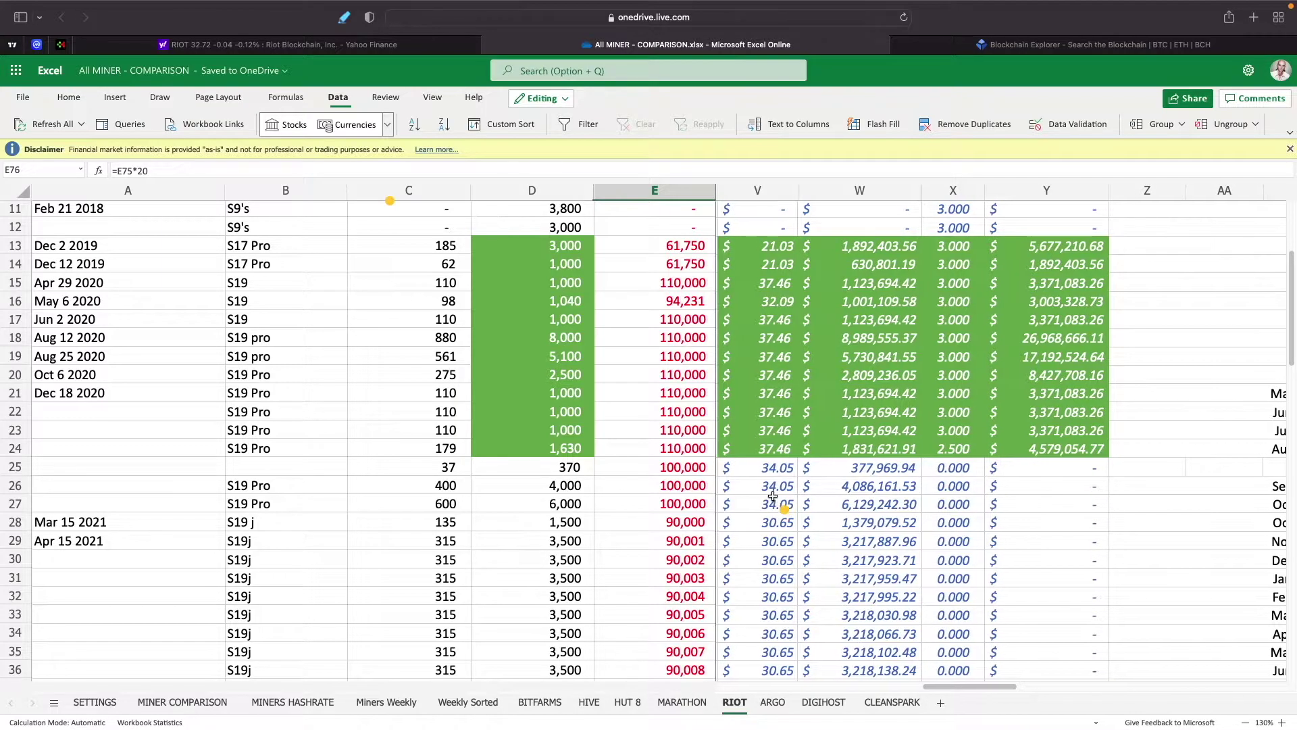
pyautogui.scroll(5, 777, 504)
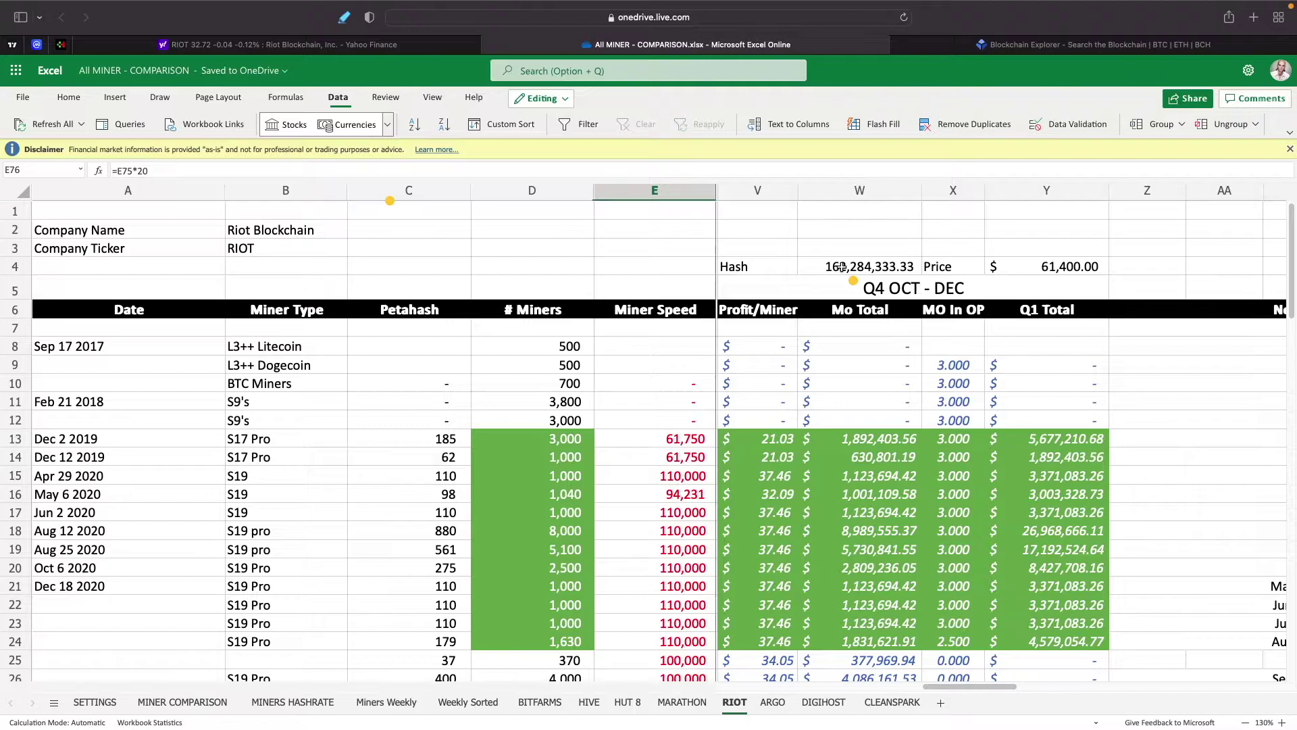
pyautogui.click(1044, 266)
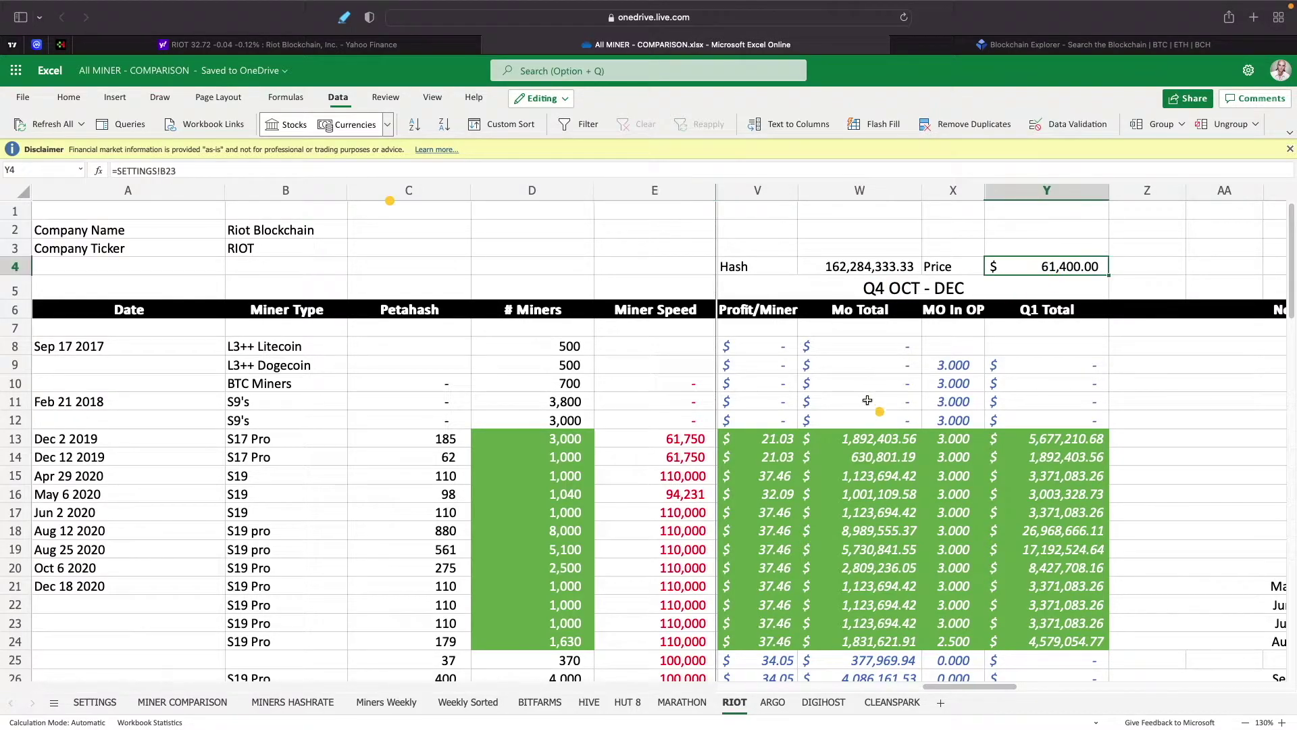
pyautogui.scroll(-10, 867, 401)
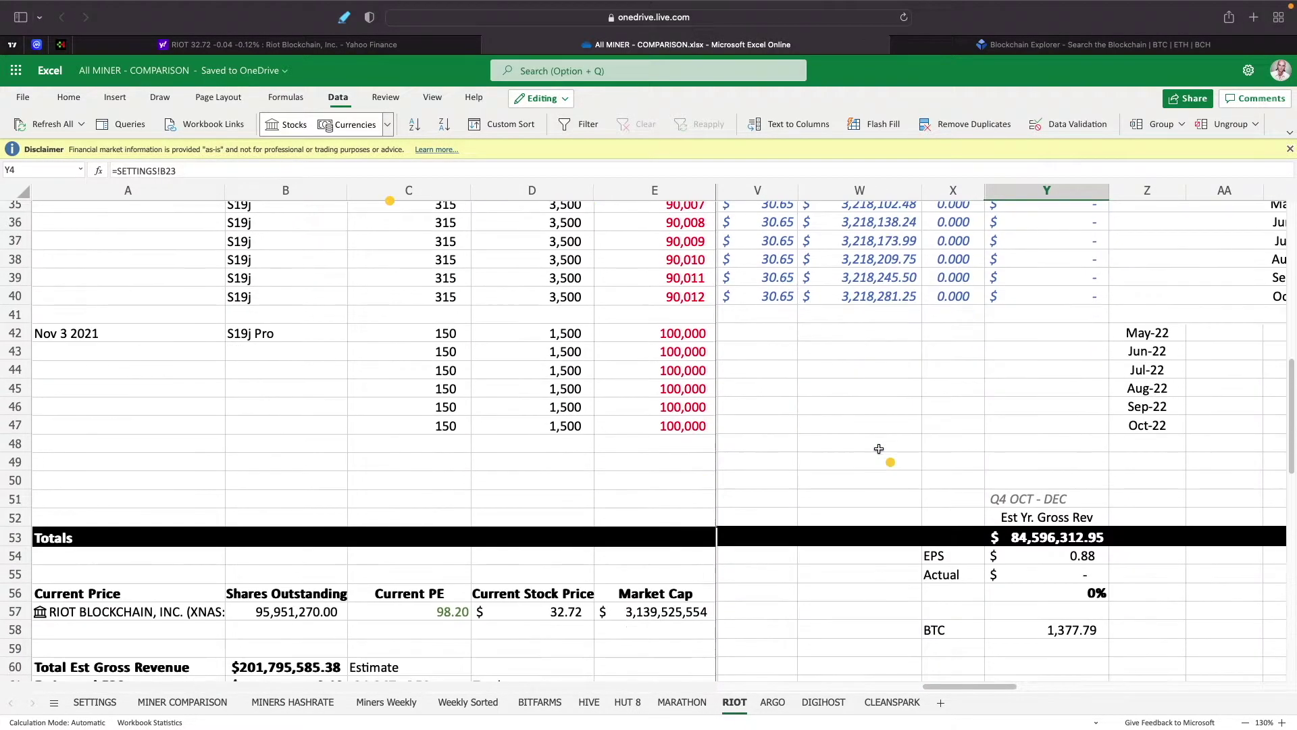
pyautogui.scroll(10, 878, 449)
pyautogui.scroll(-5, 987, 548)
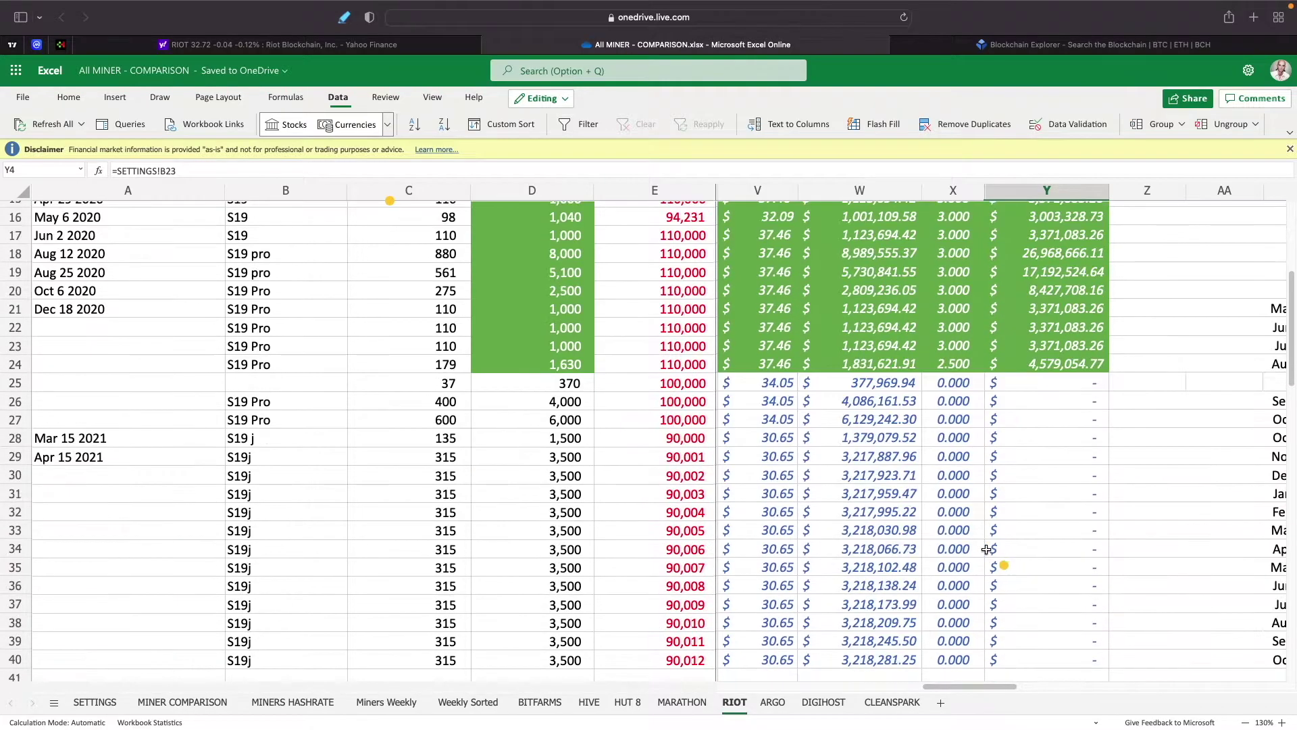
pyautogui.scroll(-6, 986, 548)
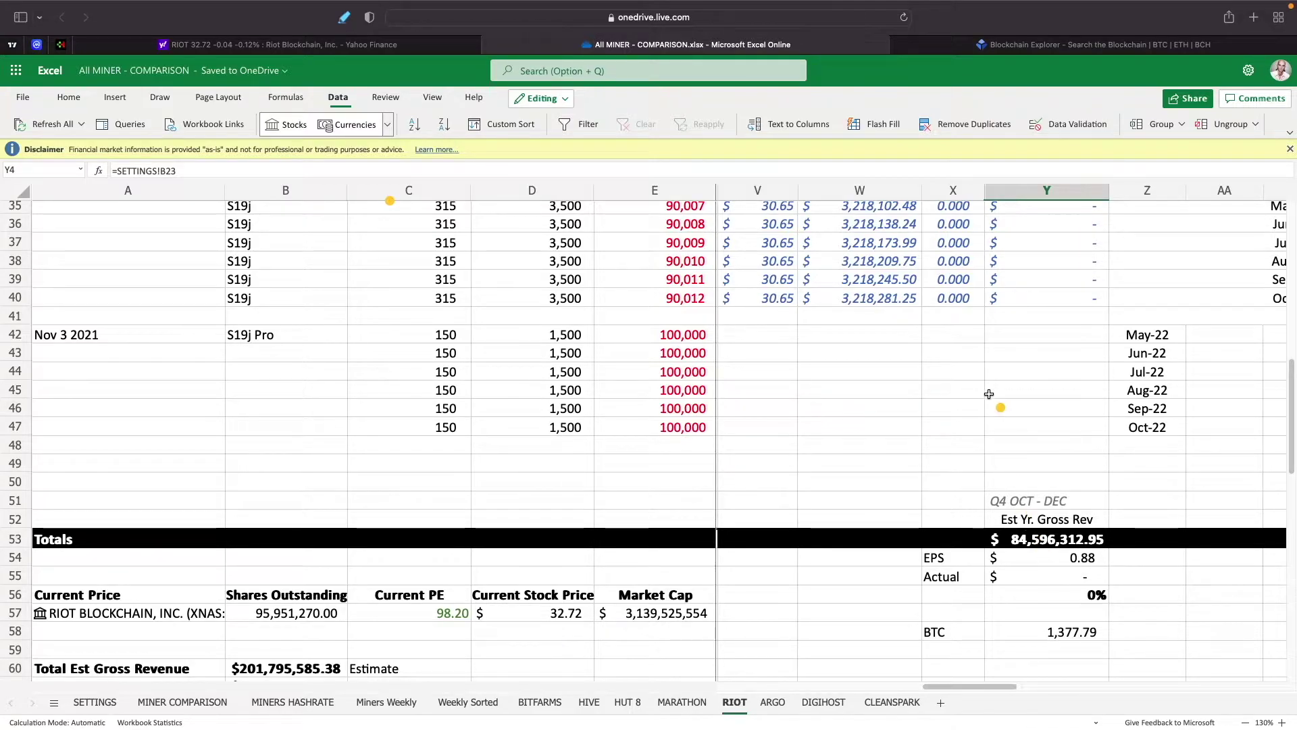
pyautogui.scroll(10, 988, 393)
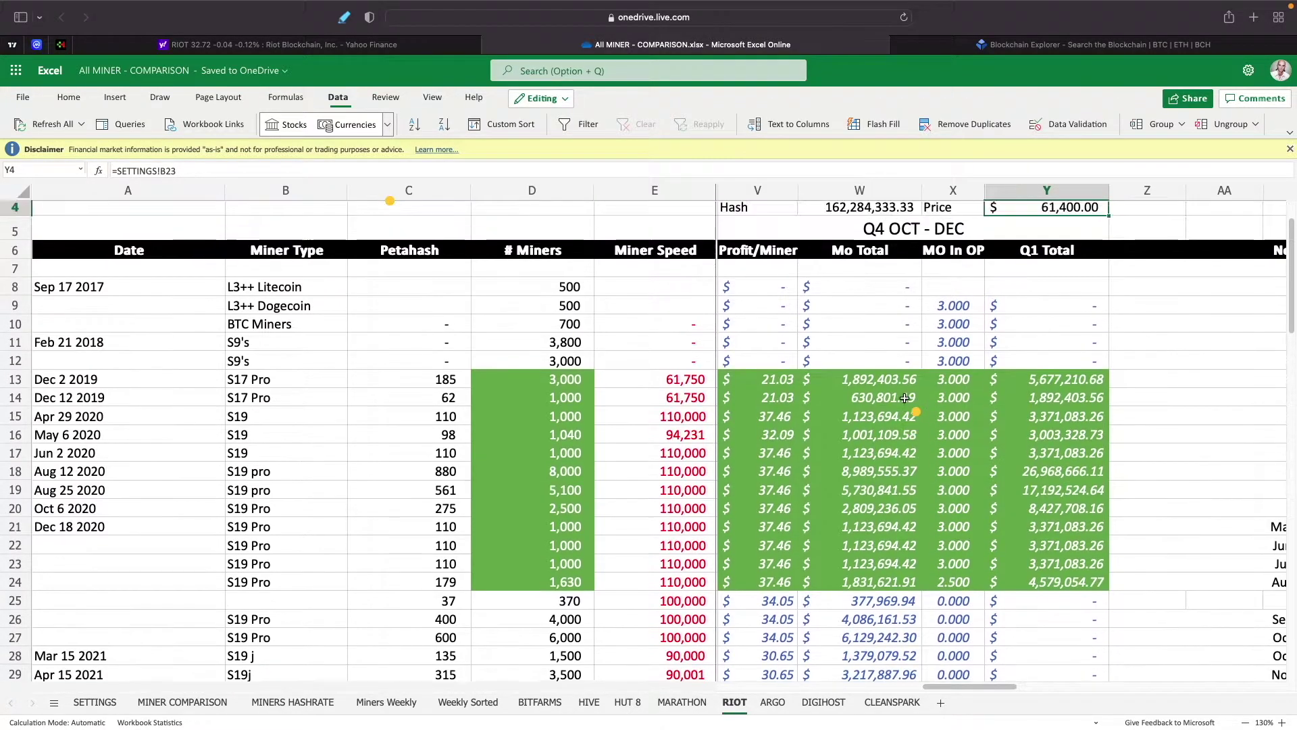
pyautogui.scroll(2, 904, 398)
# Enter 200,000,000 as the hash rate in W4 and check the $68,643,281.25 total in Y53.
pyautogui.click(867, 255)
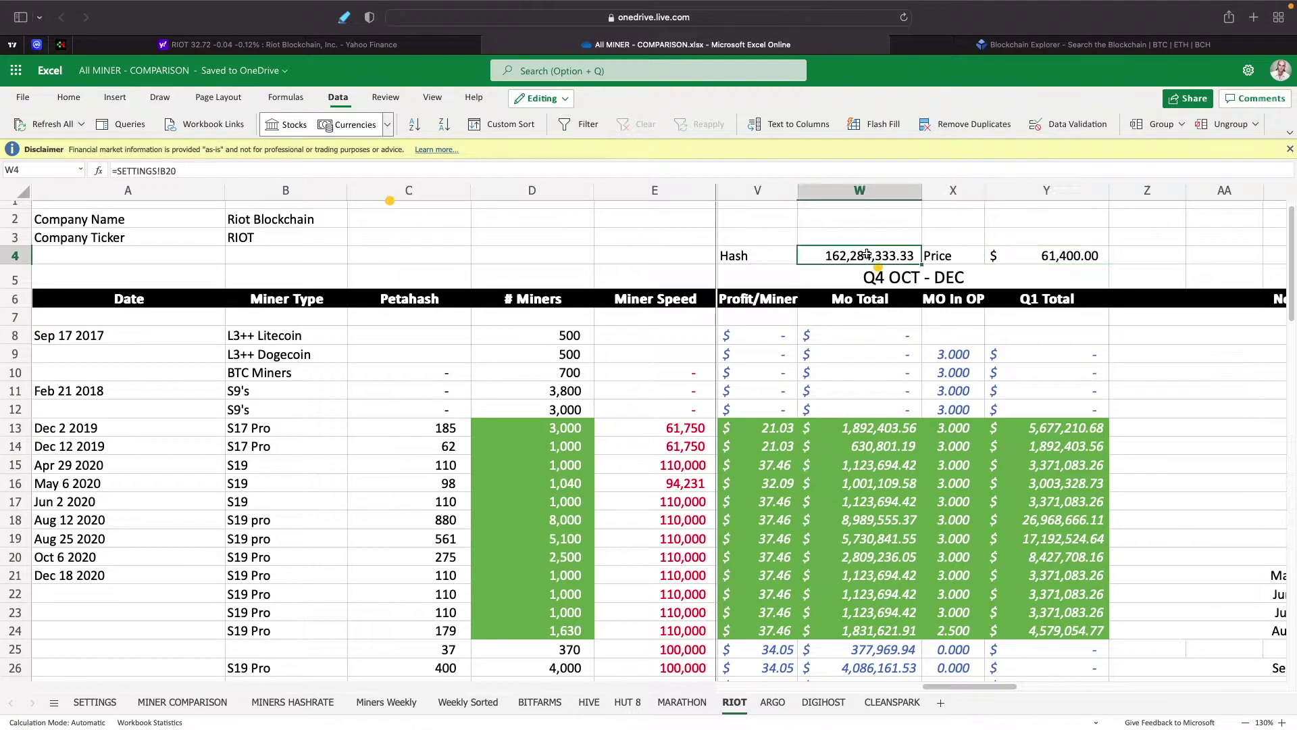
pyautogui.write('20000000')
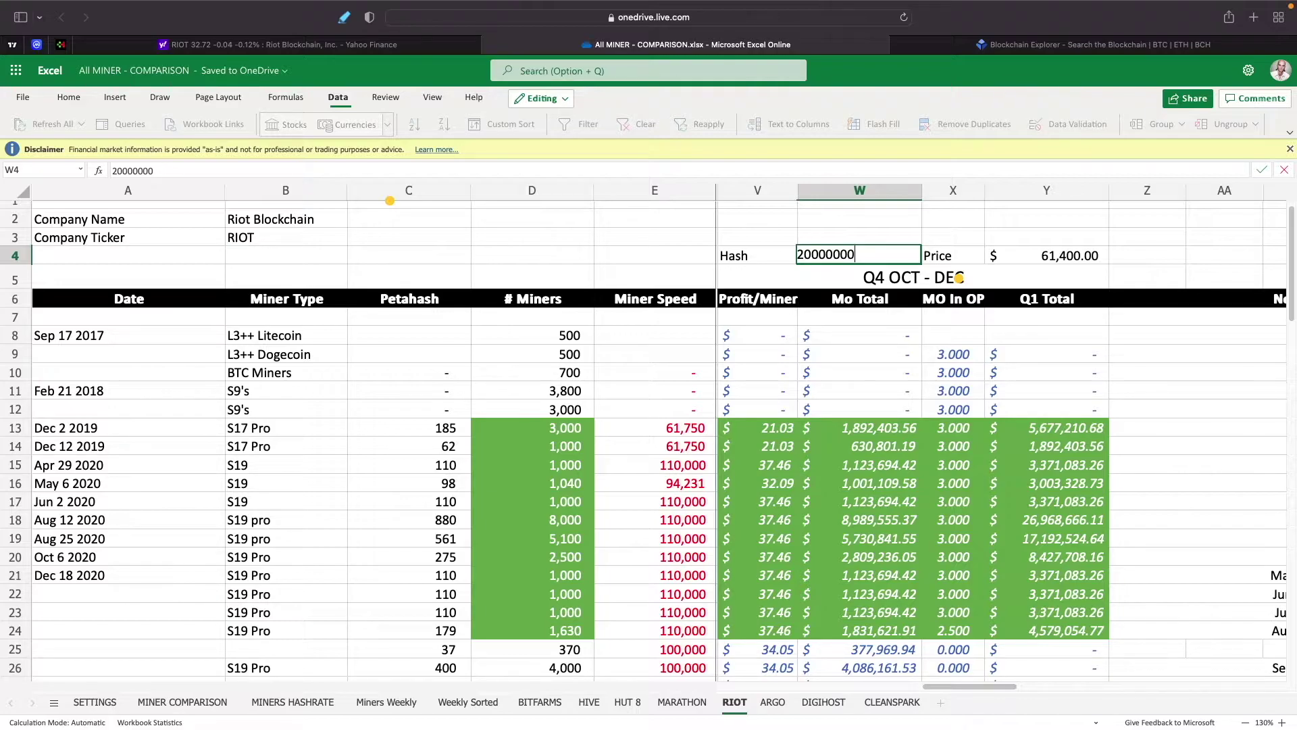
pyautogui.write(',000,000')
pyautogui.press('Return')
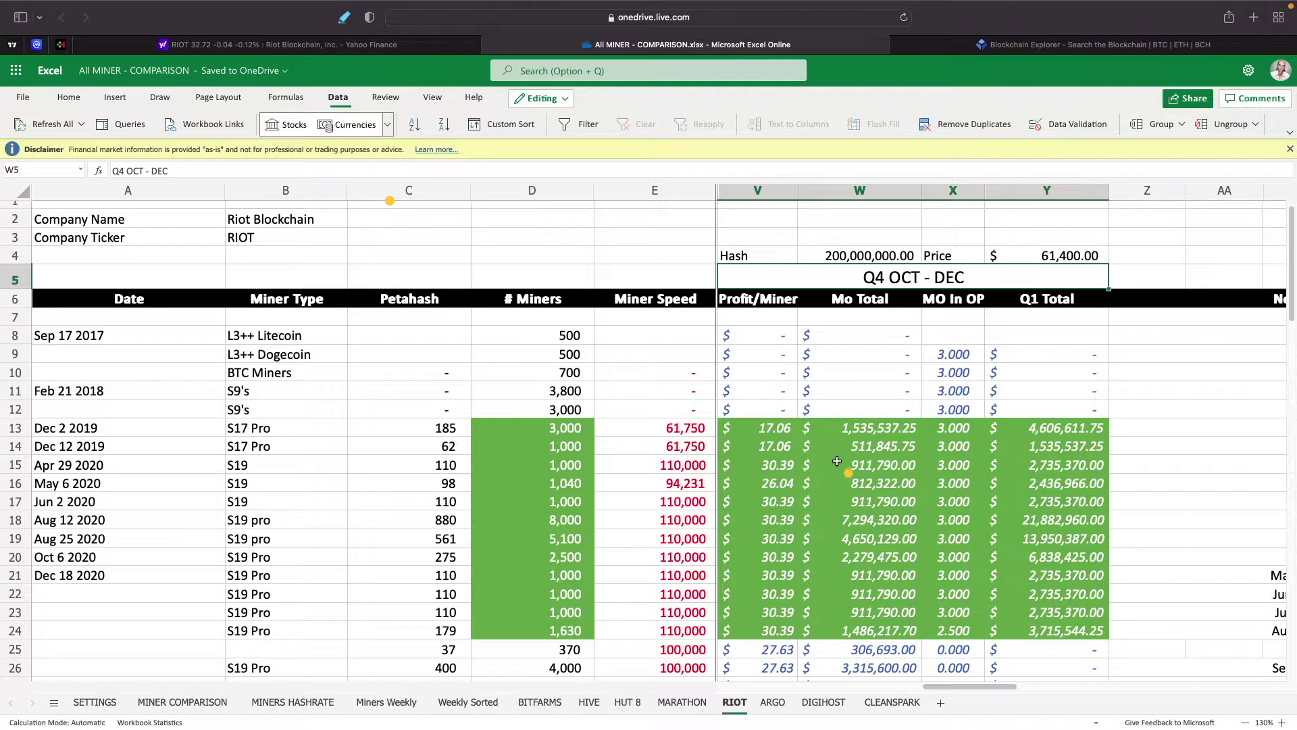
pyautogui.scroll(-8, 835, 463)
pyautogui.scroll(-3, 849, 490)
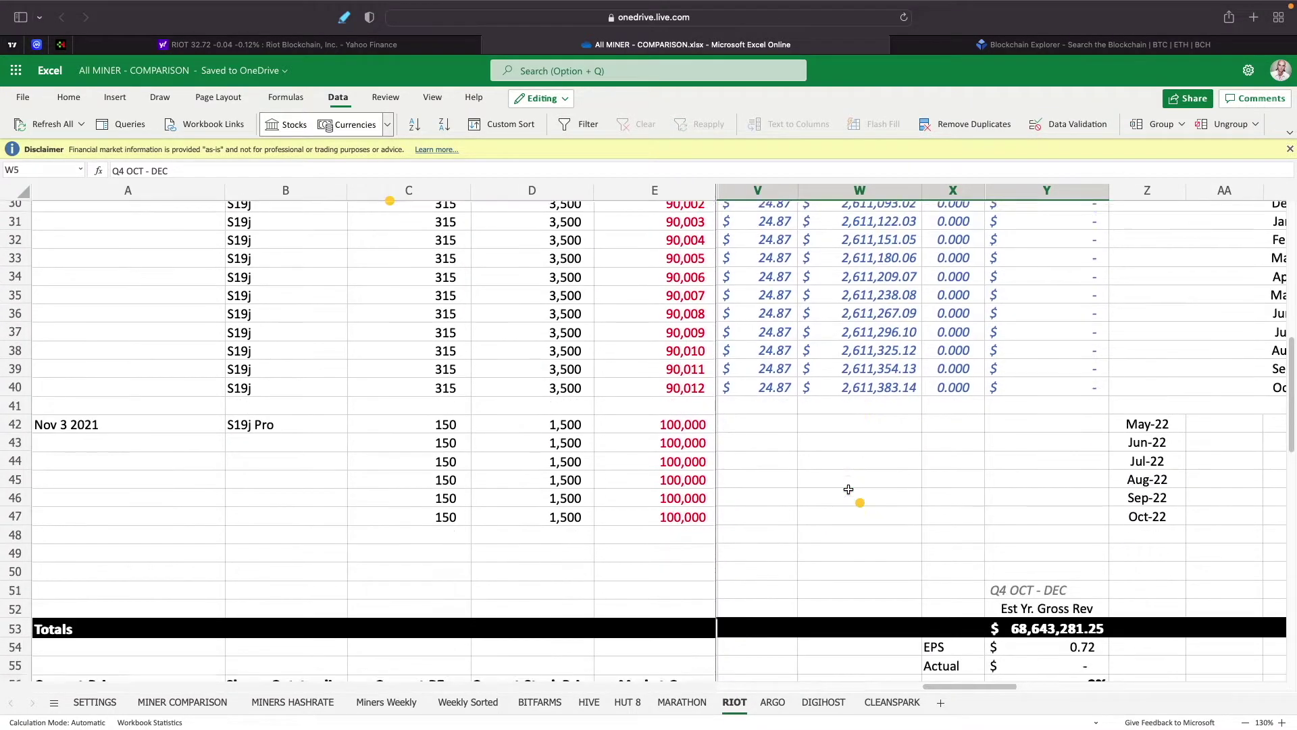
pyautogui.click(1041, 606)
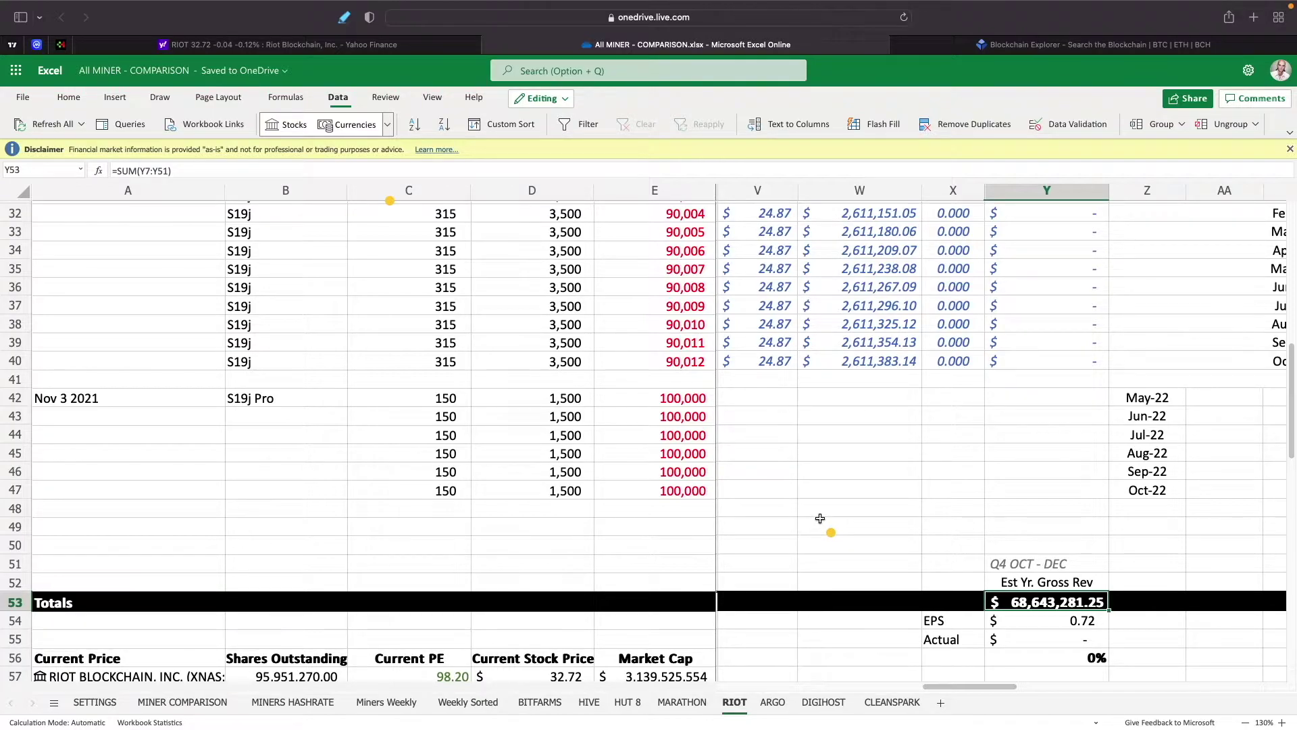
pyautogui.scroll(1, 826, 516)
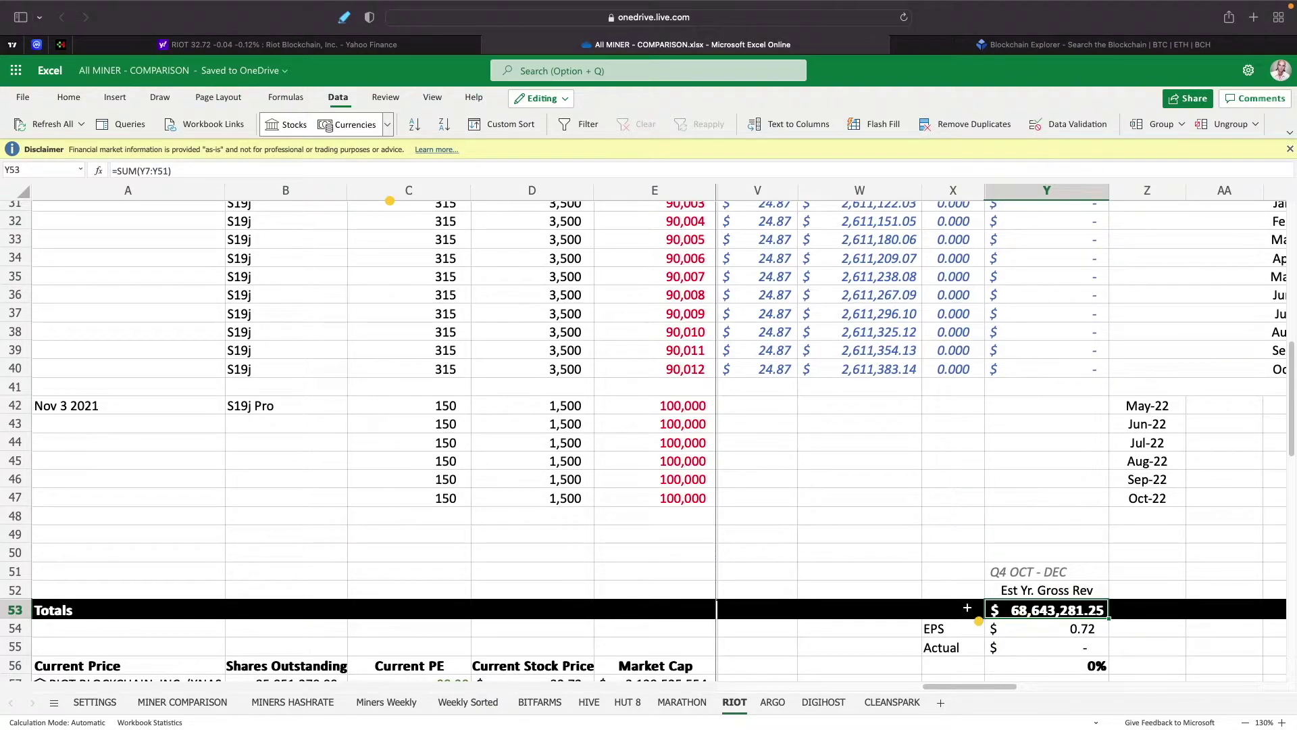
pyautogui.scroll(10, 922, 389)
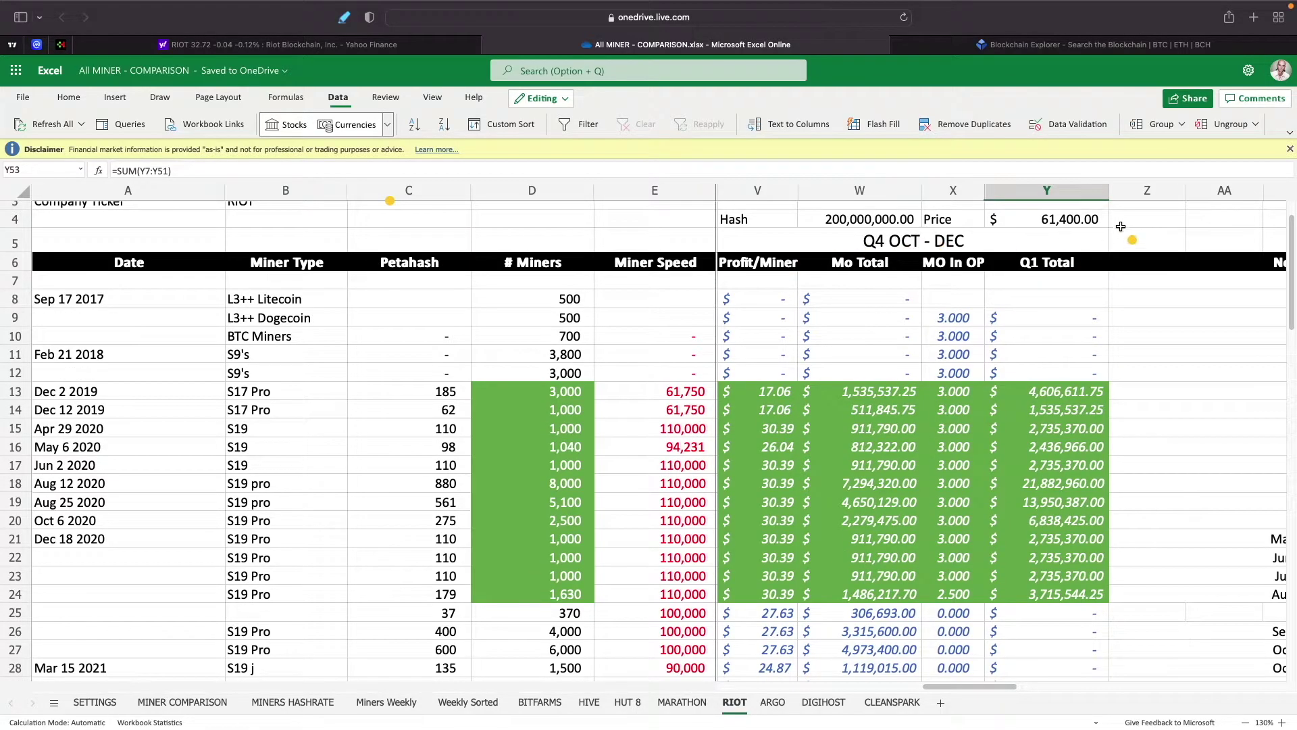
# Enter a $90,000 Bitcoin price in Y4 and review the $100,617,187.50 revenue total.
pyautogui.click(1075, 223)
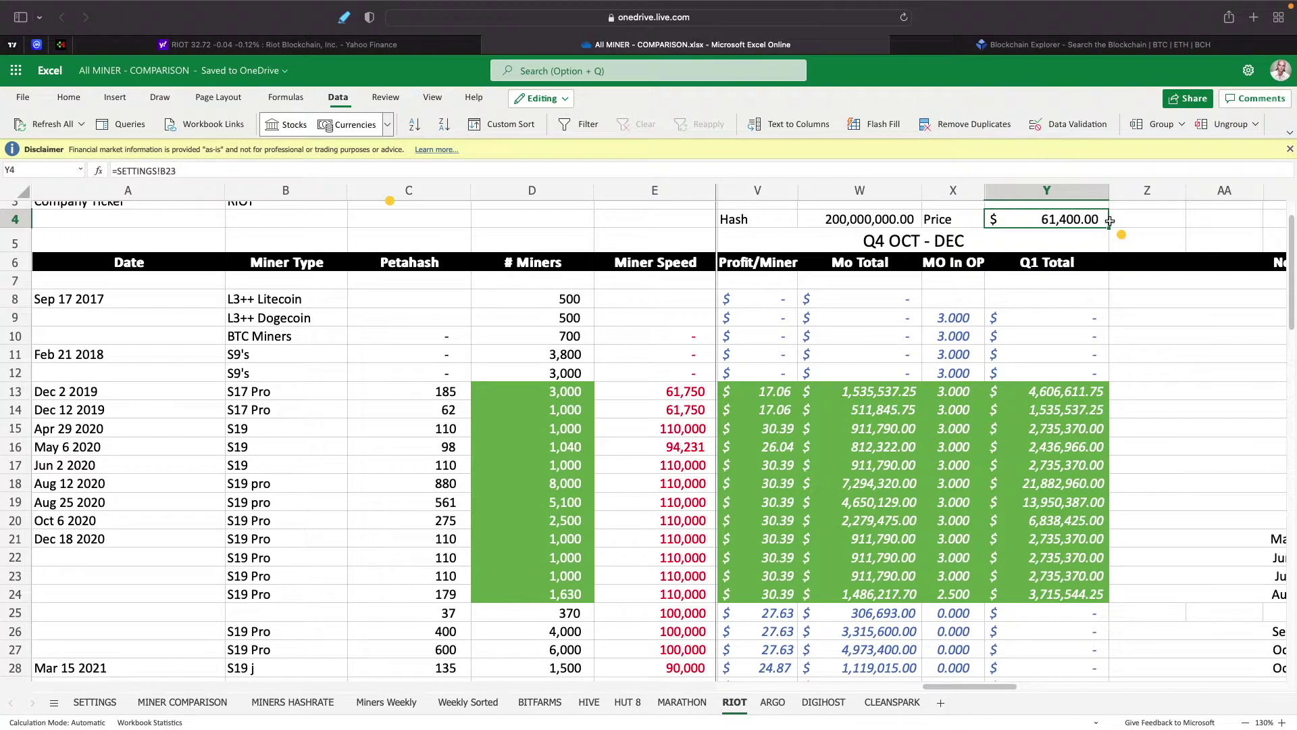
pyautogui.write('90,00')
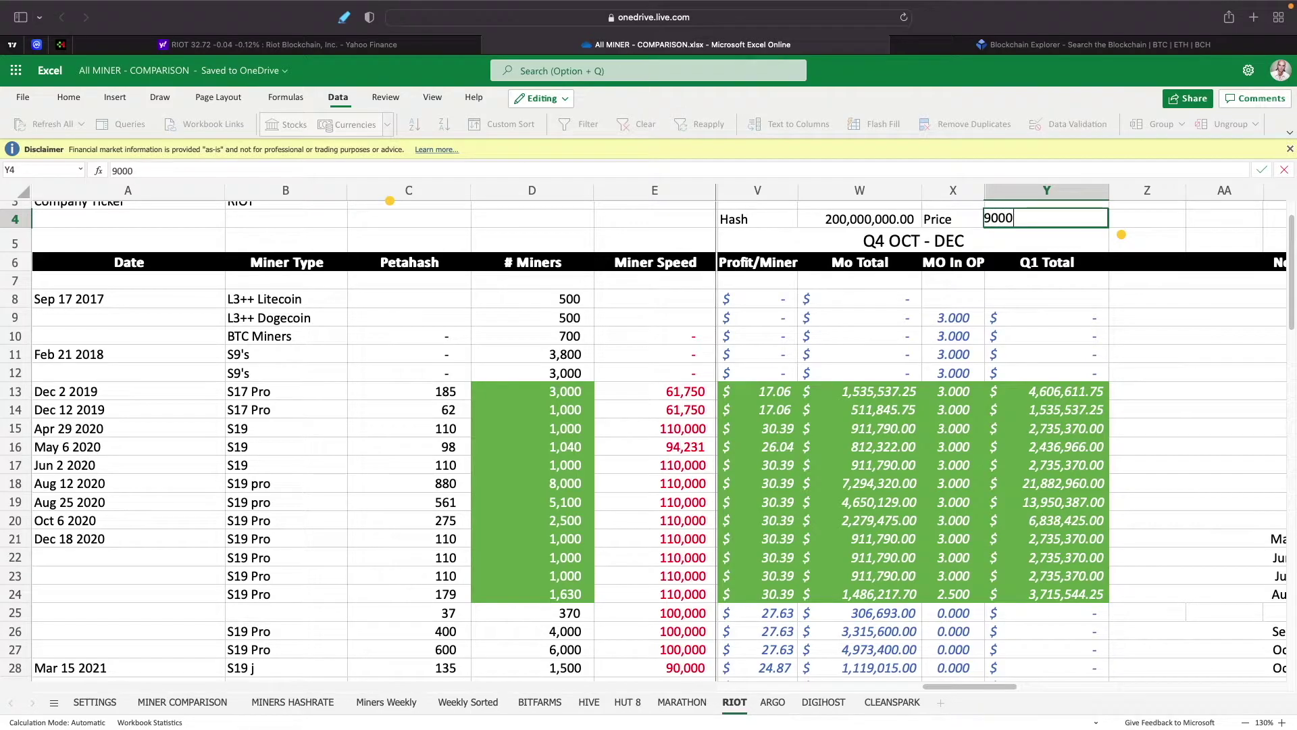
pyautogui.write('0')
pyautogui.press('Return')
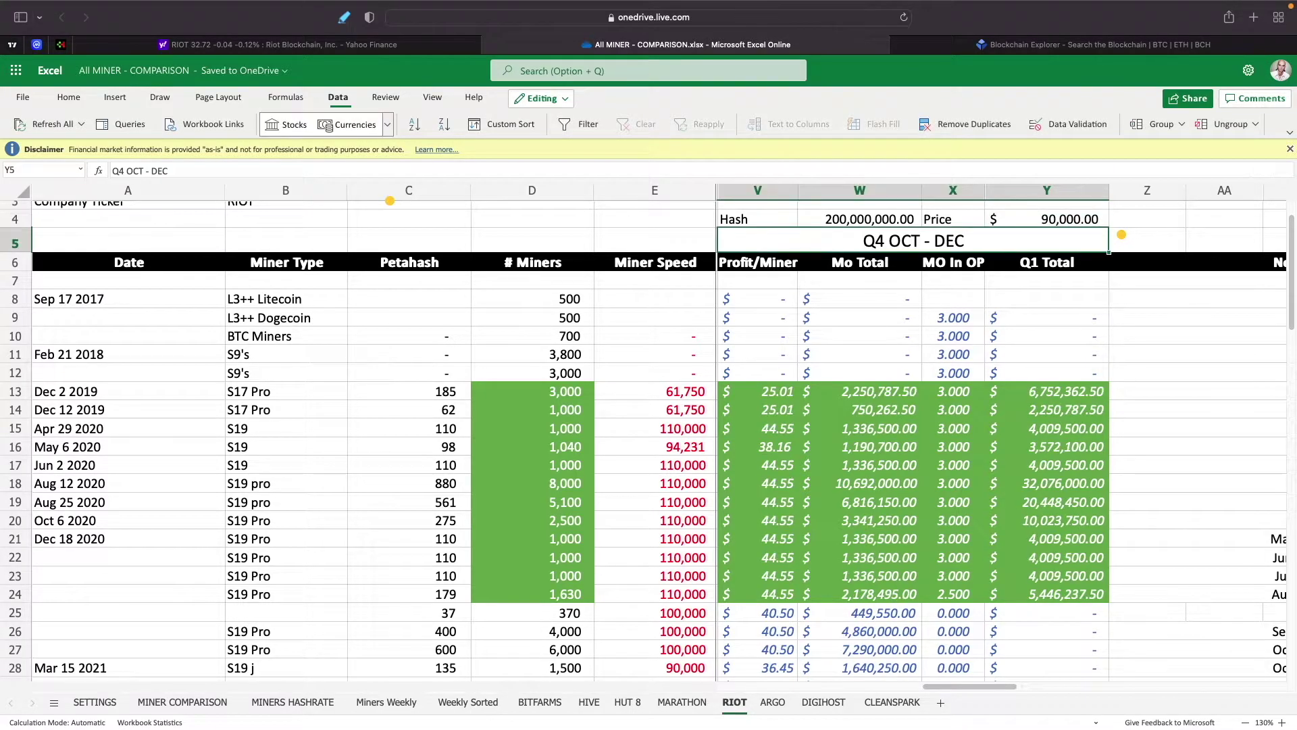
pyautogui.scroll(-9, 1062, 314)
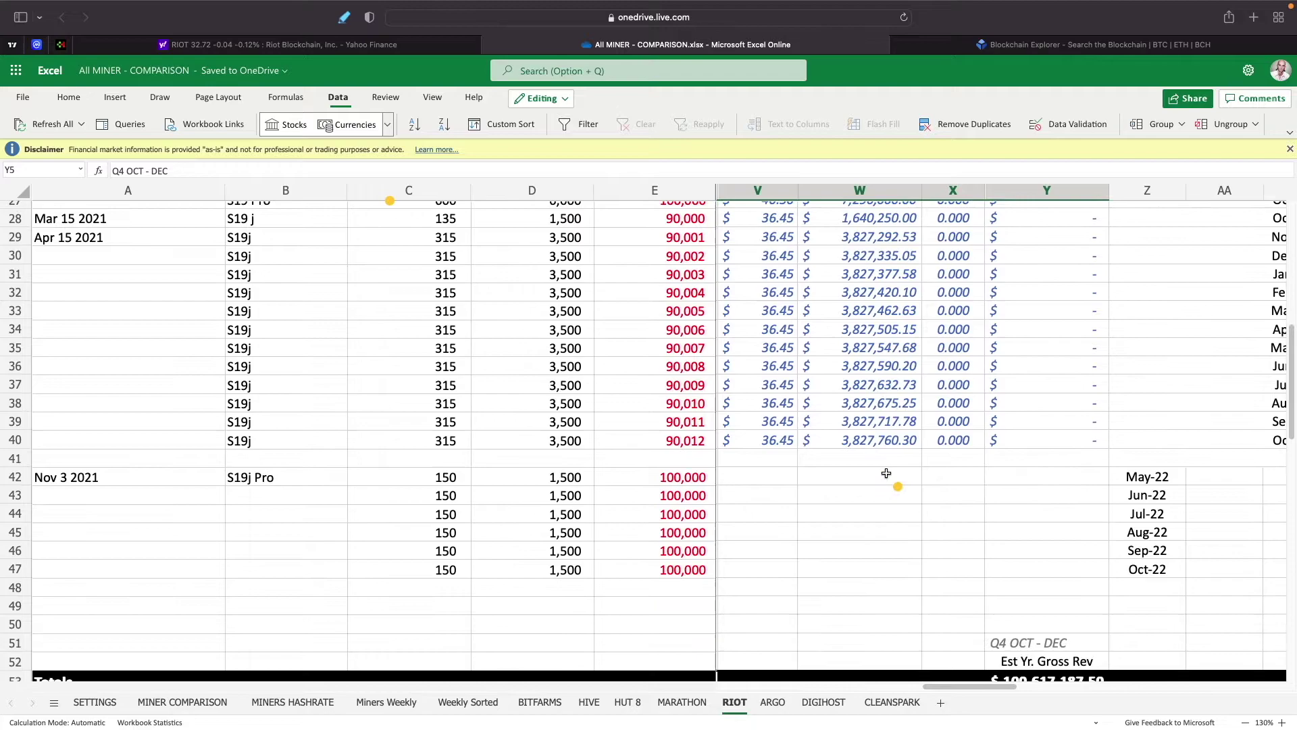
pyautogui.scroll(-1, 889, 476)
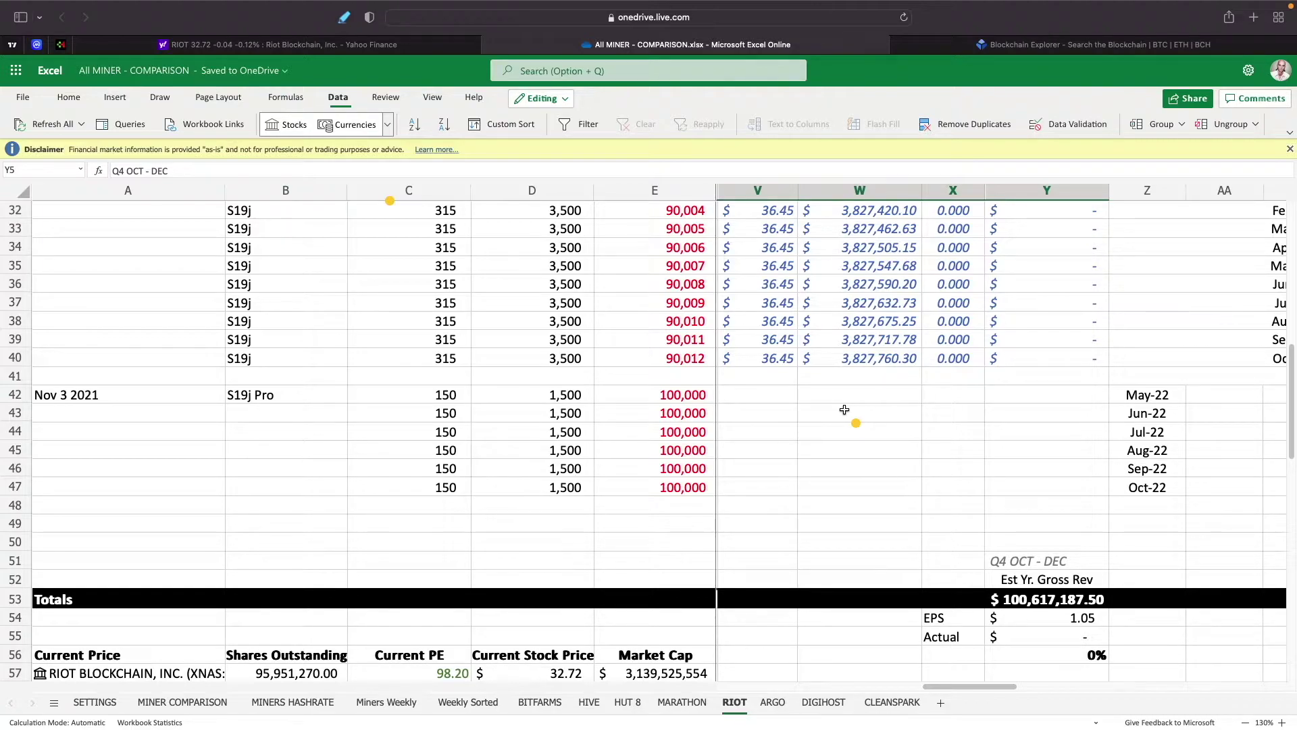
pyautogui.scroll(10, 844, 410)
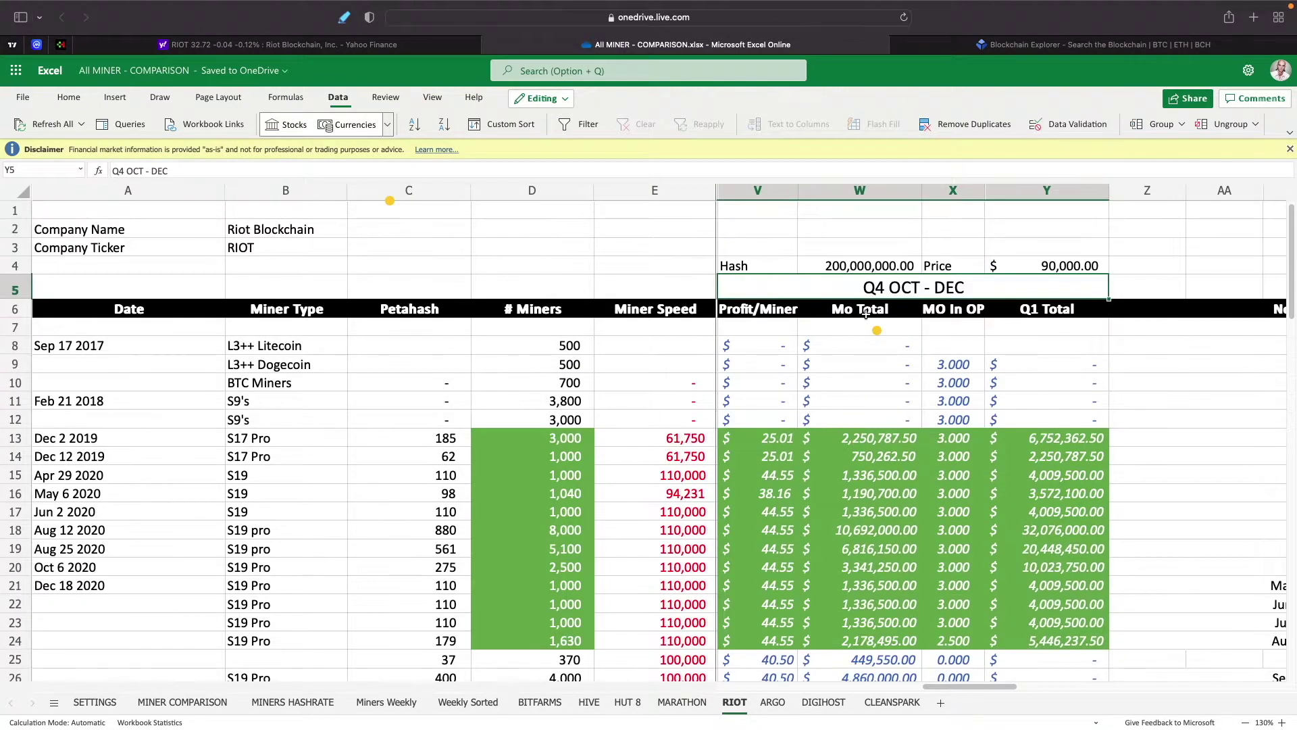
# Change the W4 hash rate to 250,000,000 and check the $80,493,750.00 revenue total.
pyautogui.click(871, 265)
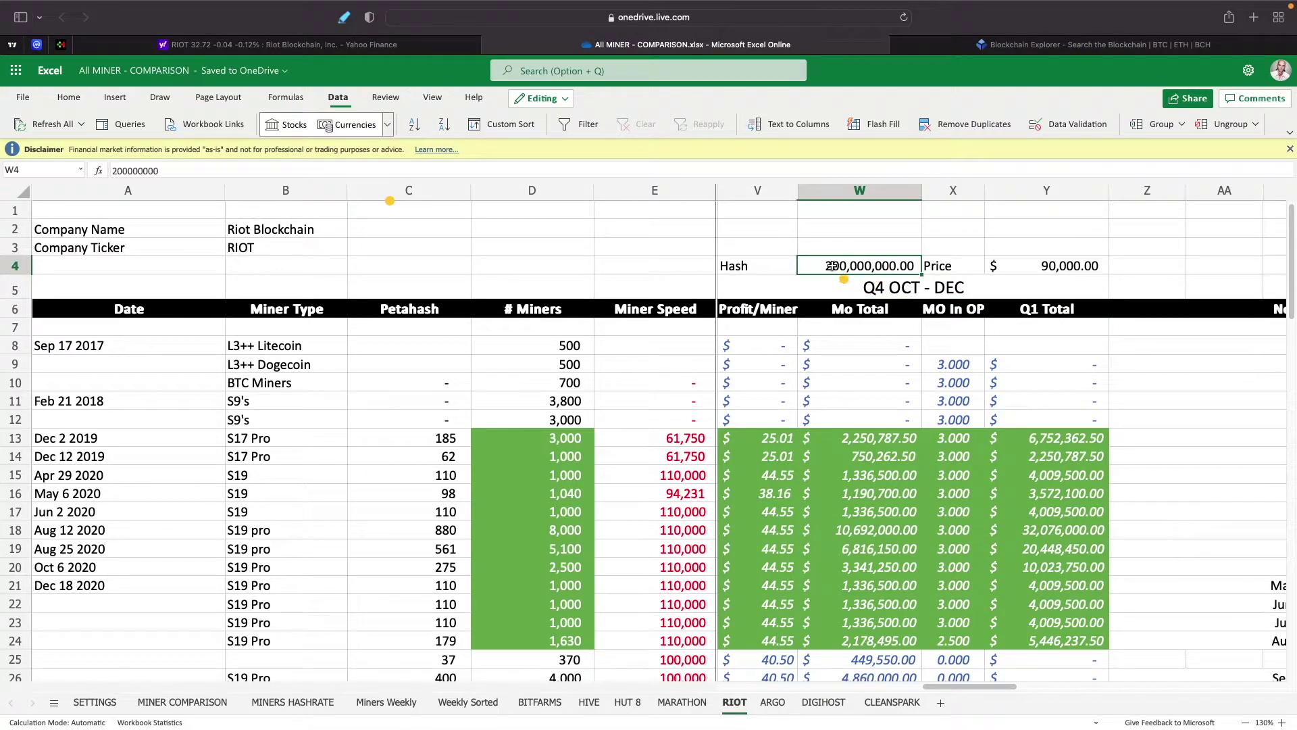
pyautogui.doubleClick(832, 265)
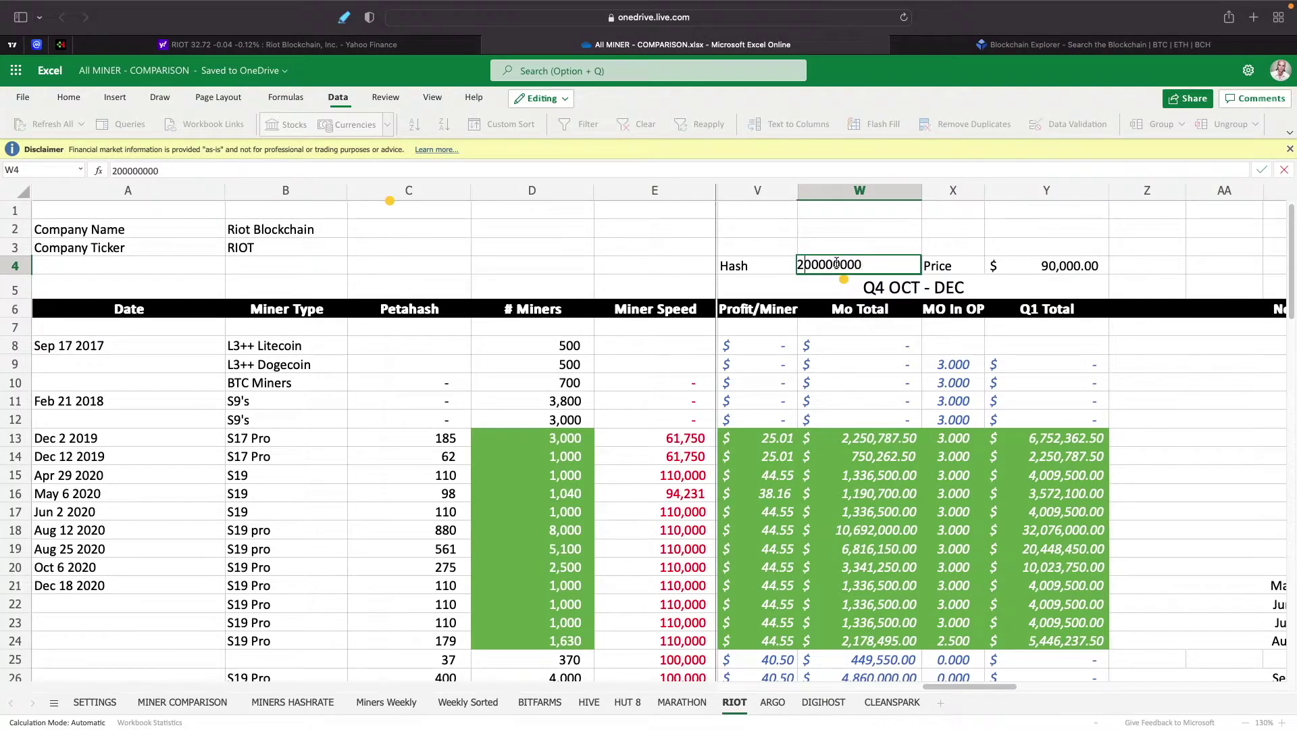
pyautogui.write('5')
pyautogui.press('Delete')
pyautogui.press('Return')
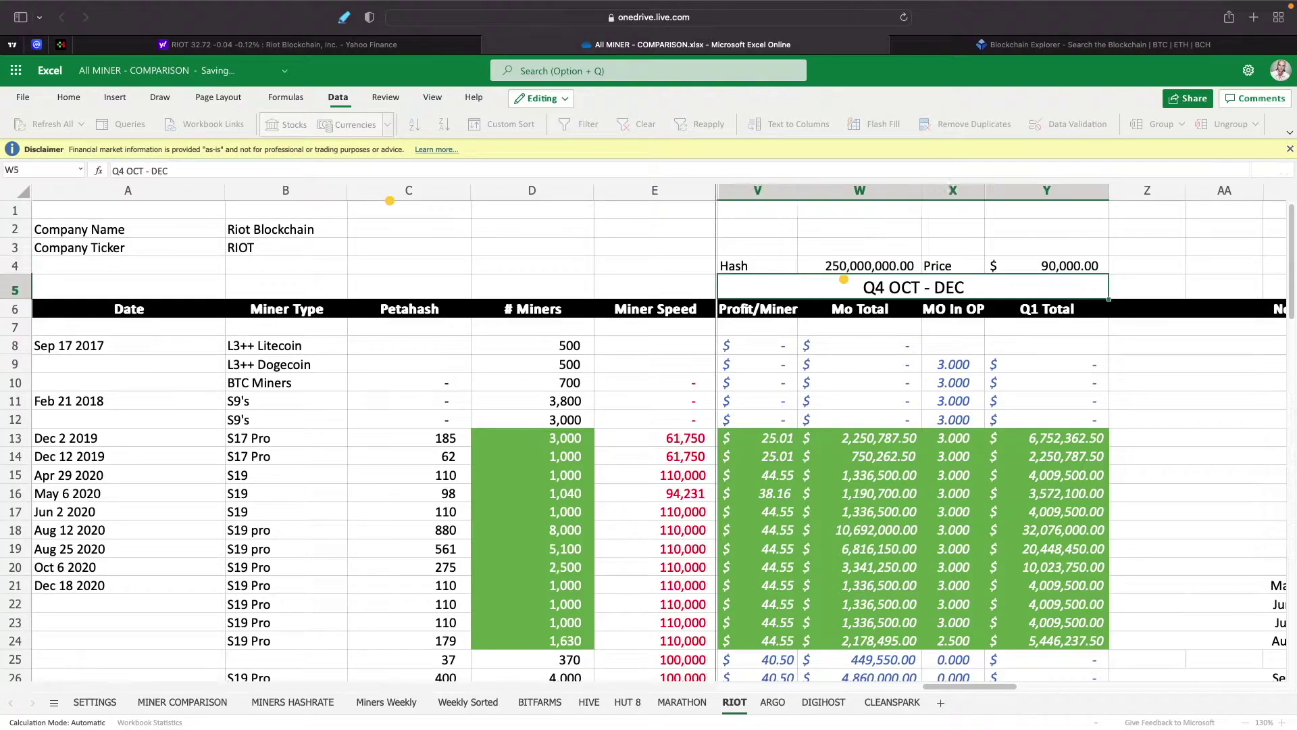
pyautogui.scroll(-5, 844, 473)
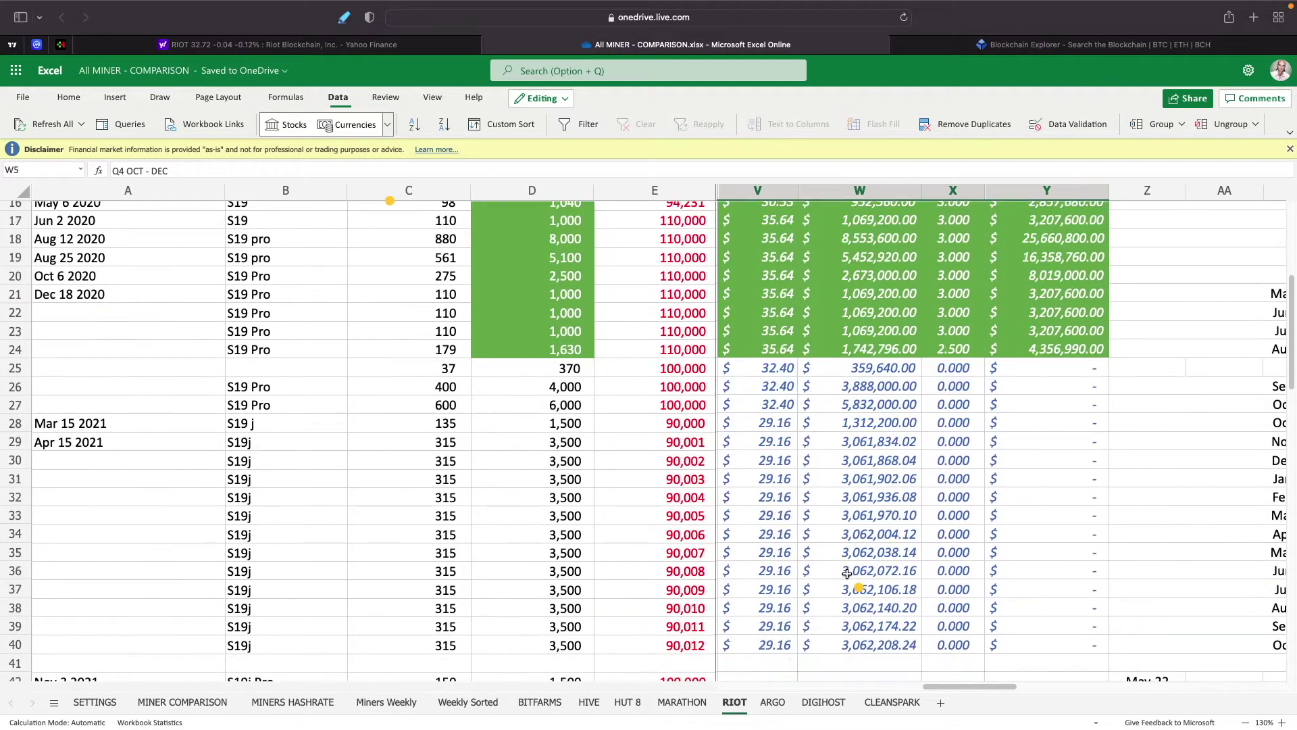
pyautogui.scroll(-5, 848, 573)
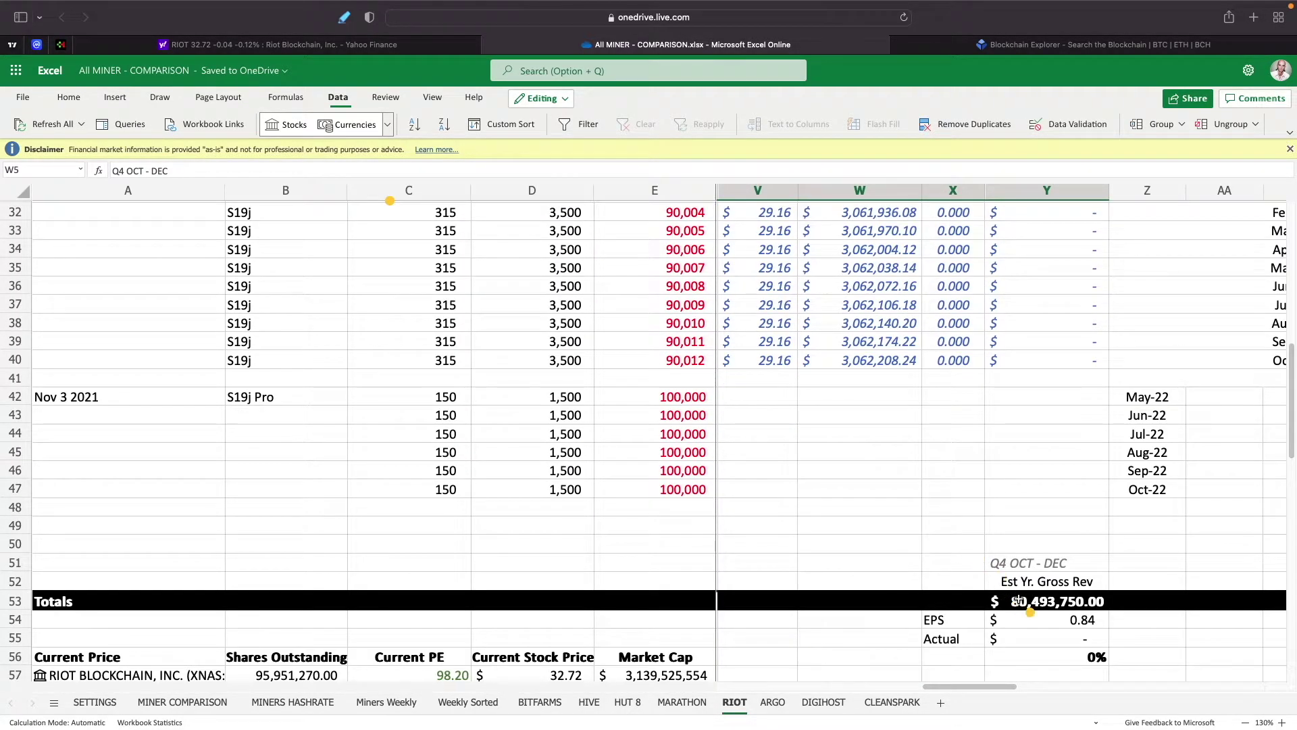
pyautogui.scroll(5, 1003, 564)
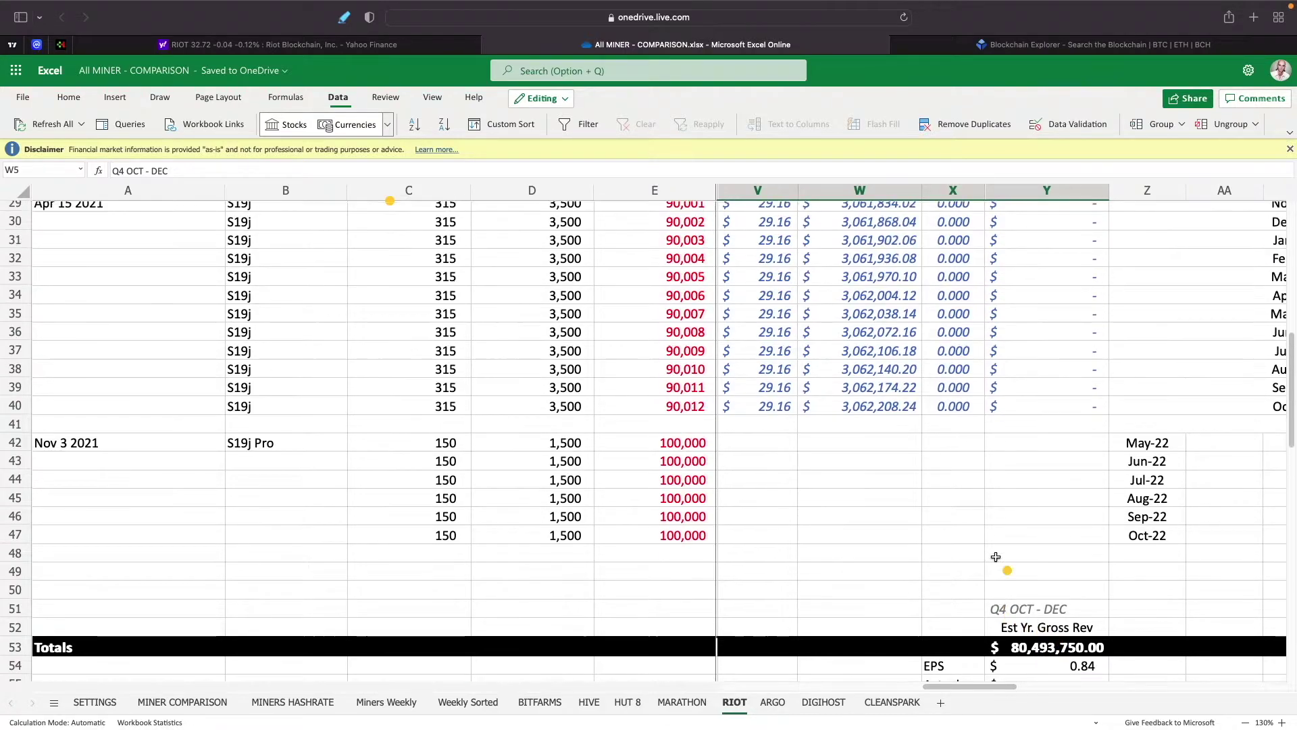
pyautogui.scroll(5, 996, 556)
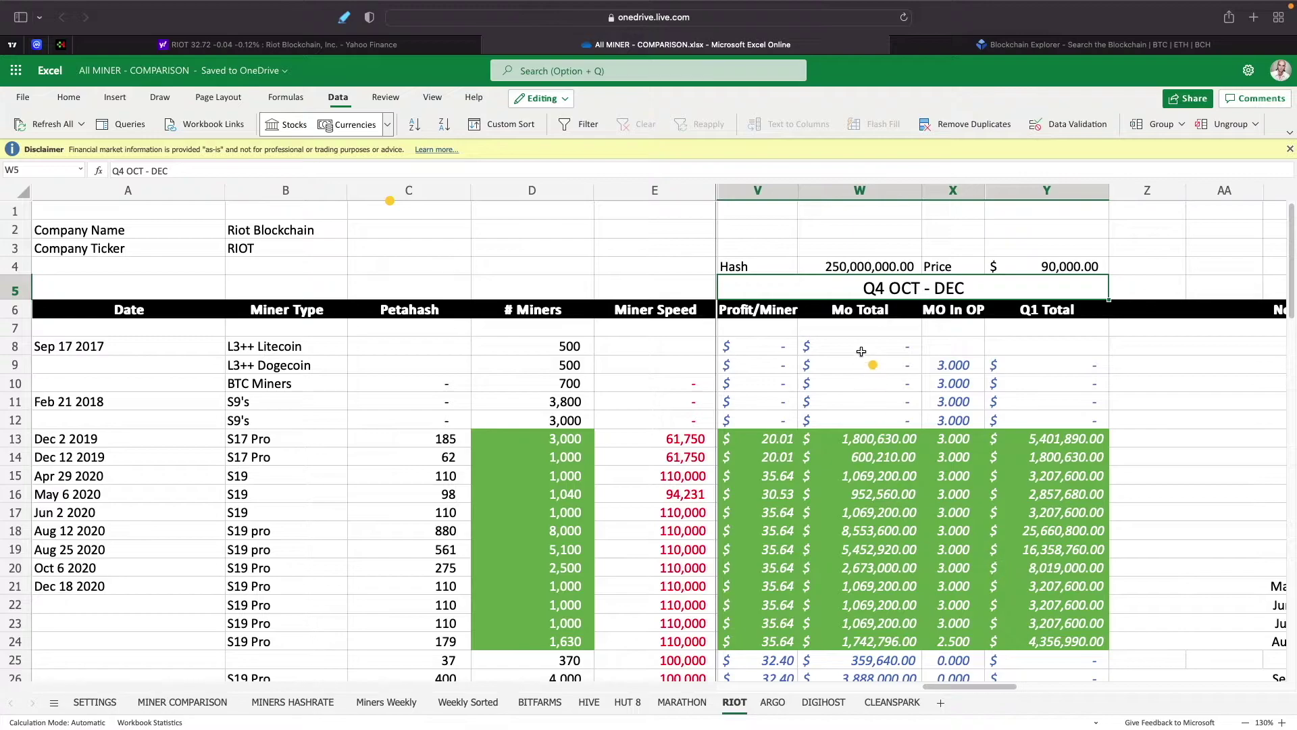
pyautogui.click(1006, 44)
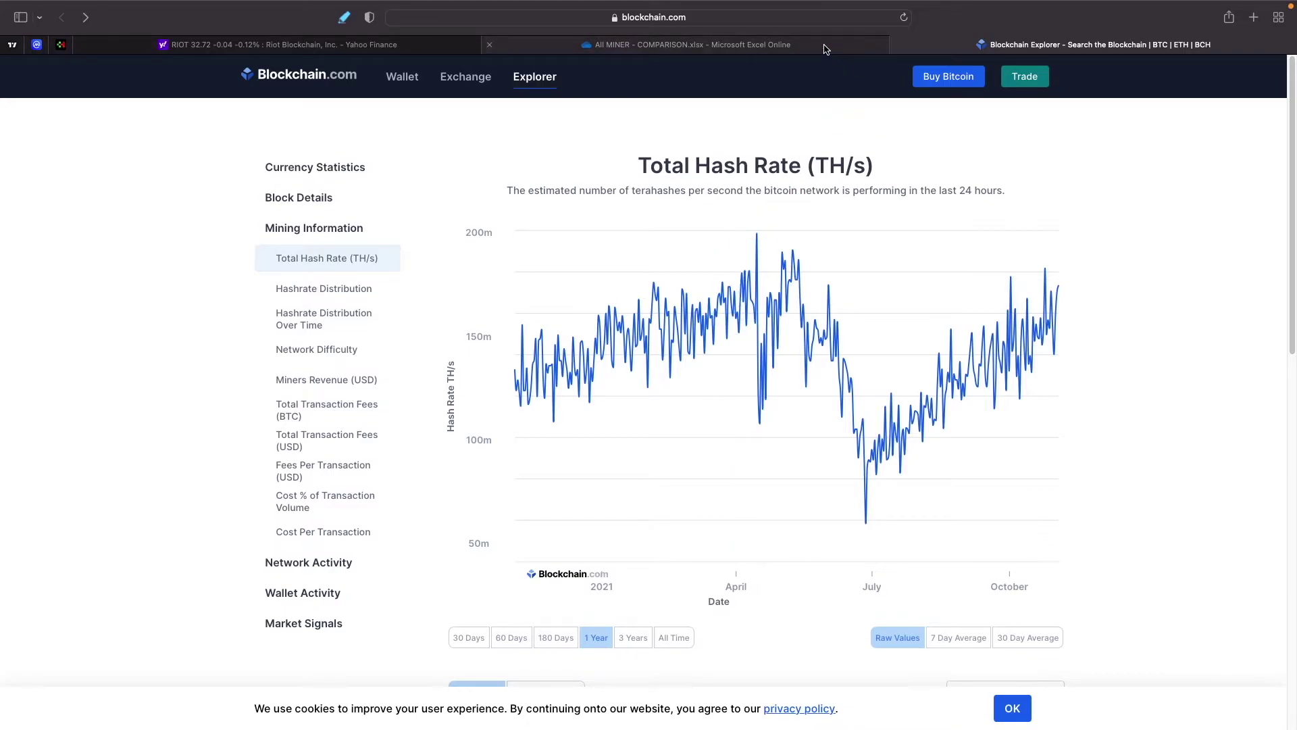
pyautogui.moveTo(825, 49)
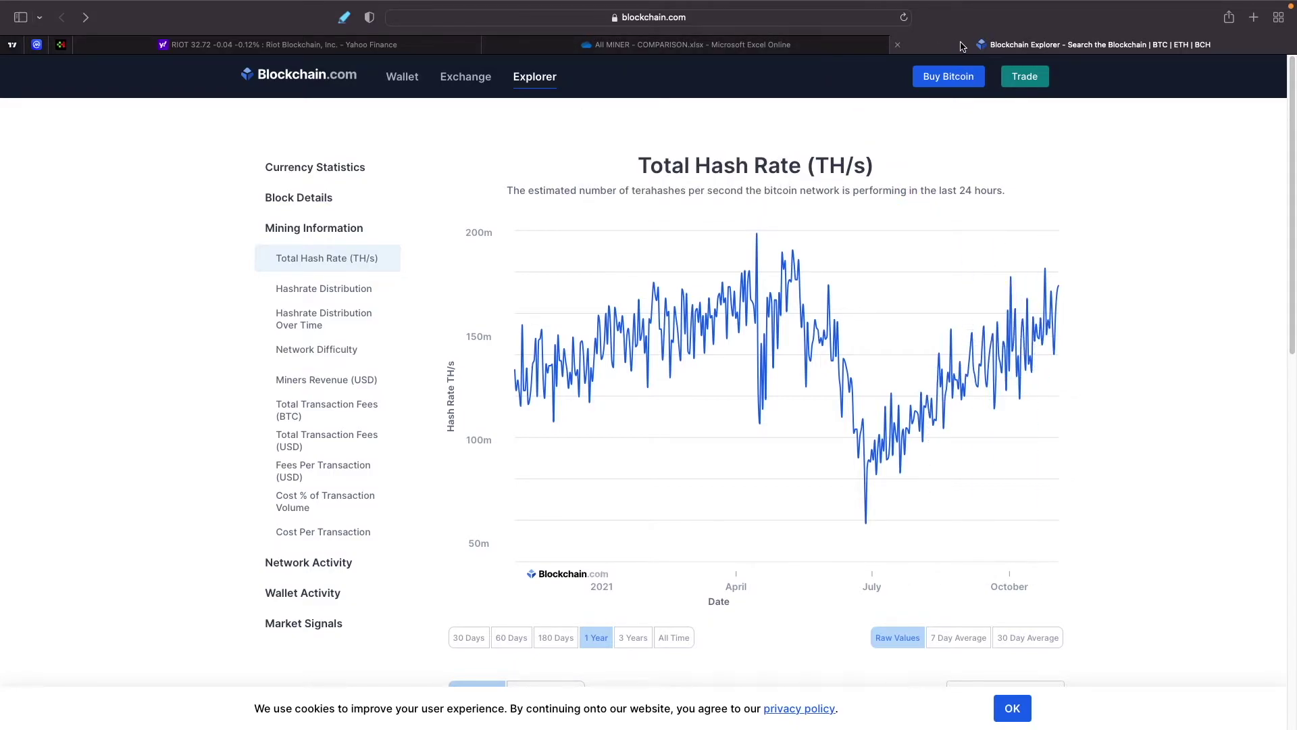
pyautogui.click(848, 46)
# Try a $55,000 Bitcoin price in Y4 and confirm Q4 revenue drops to $49,190,625.
pyautogui.click(1071, 267)
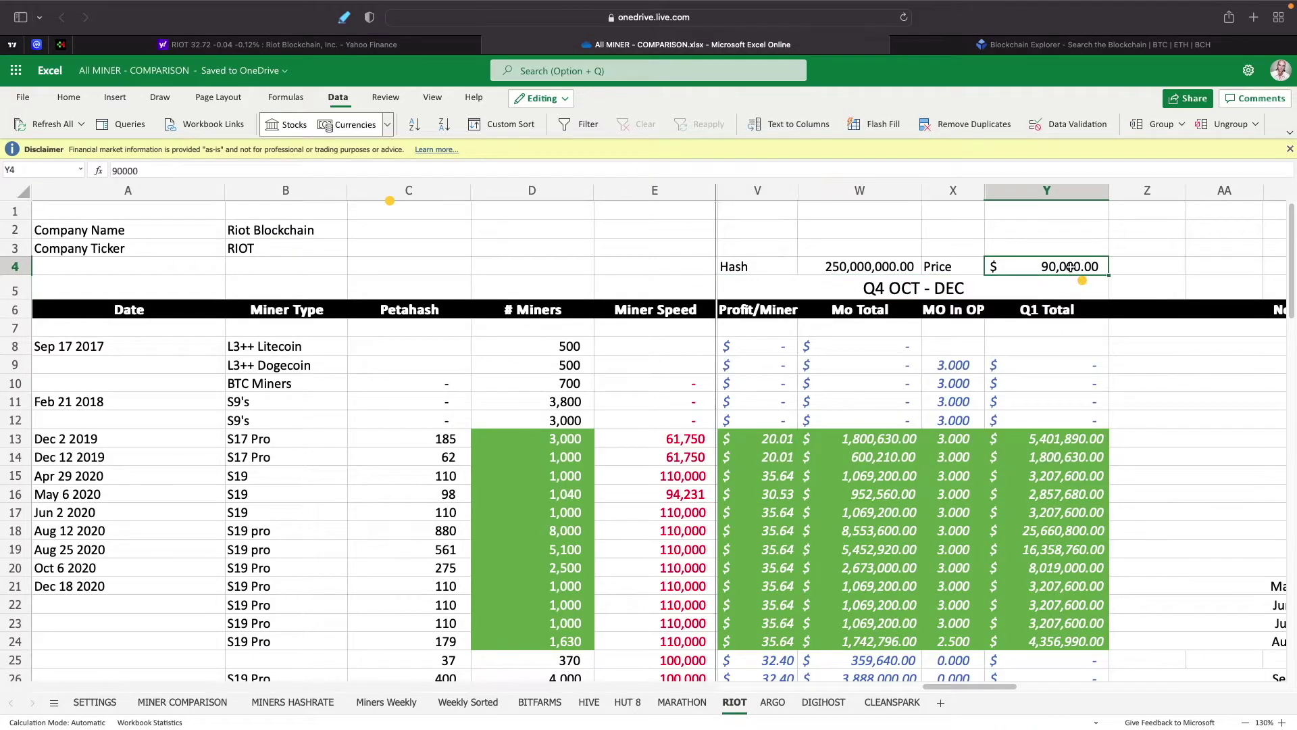
pyautogui.write('55')
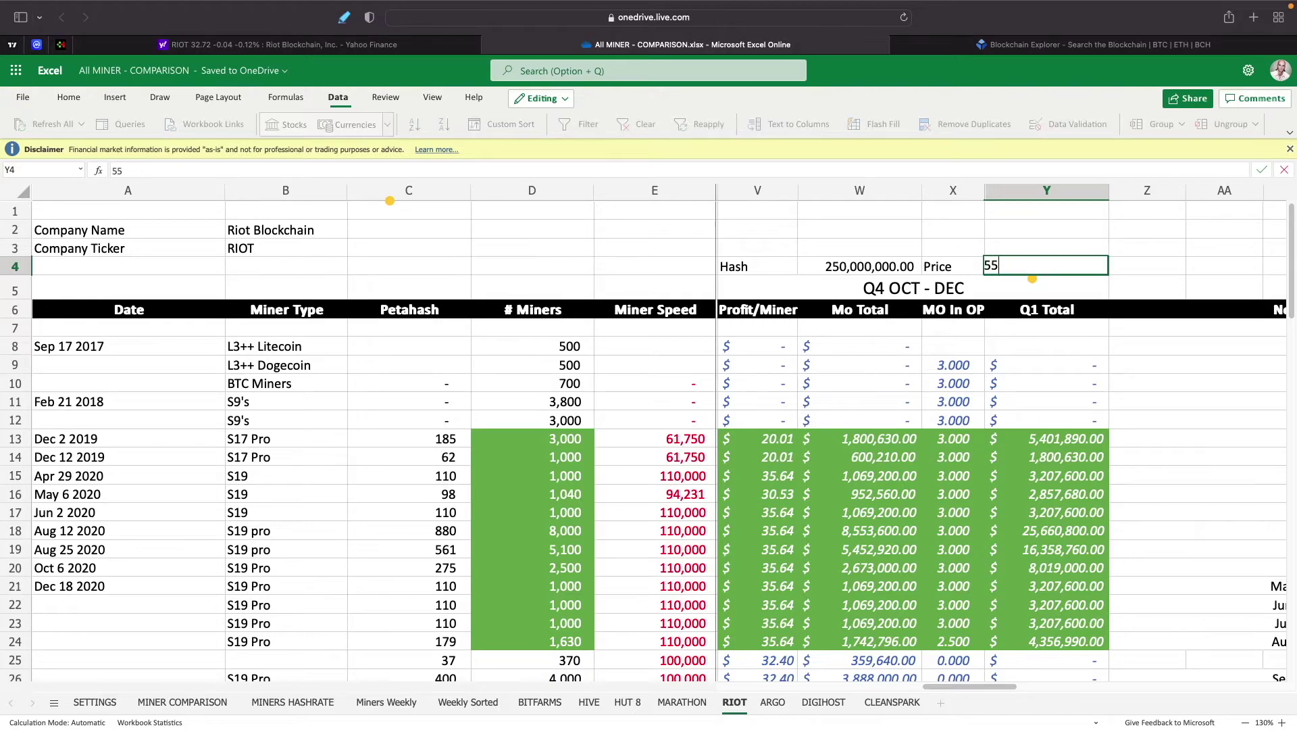
pyautogui.write('000')
pyautogui.press('Return')
pyautogui.scroll(-3, 846, 430)
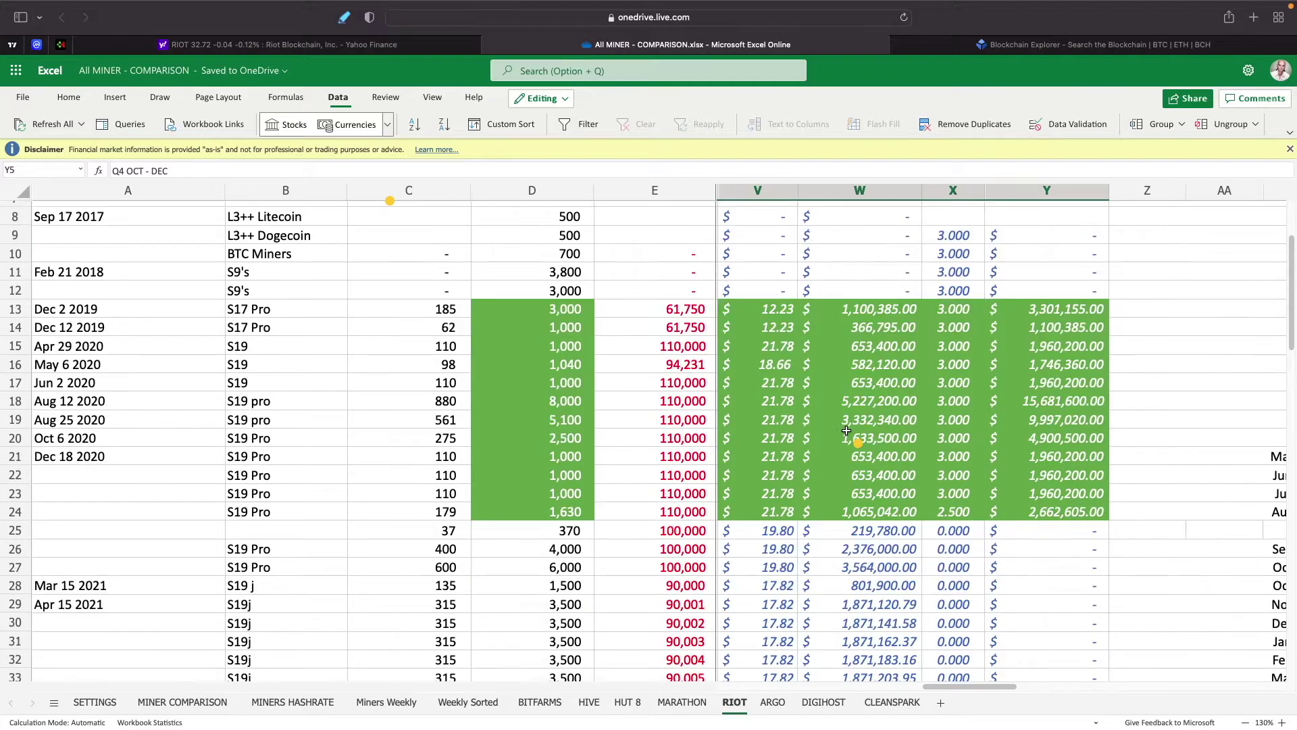
pyautogui.scroll(-10, 847, 430)
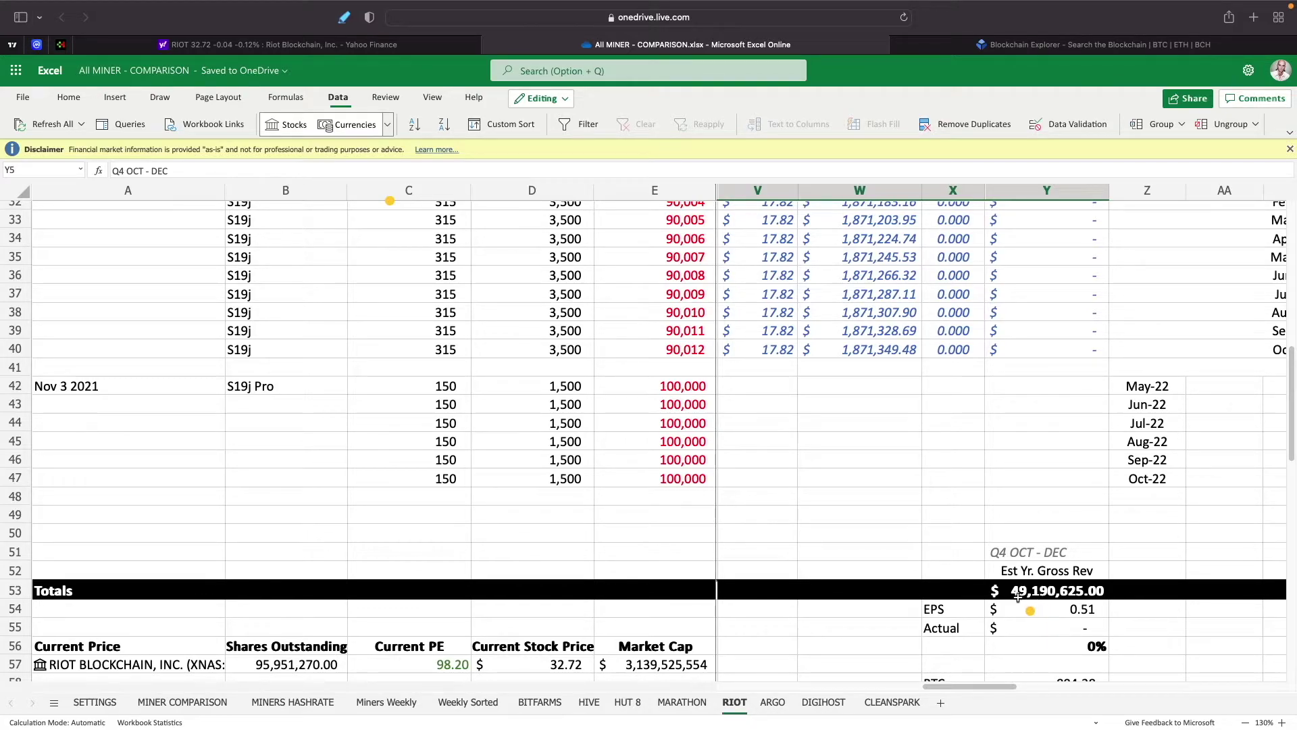
pyautogui.scroll(-1, 1034, 597)
pyautogui.scroll(-1, 1034, 597)
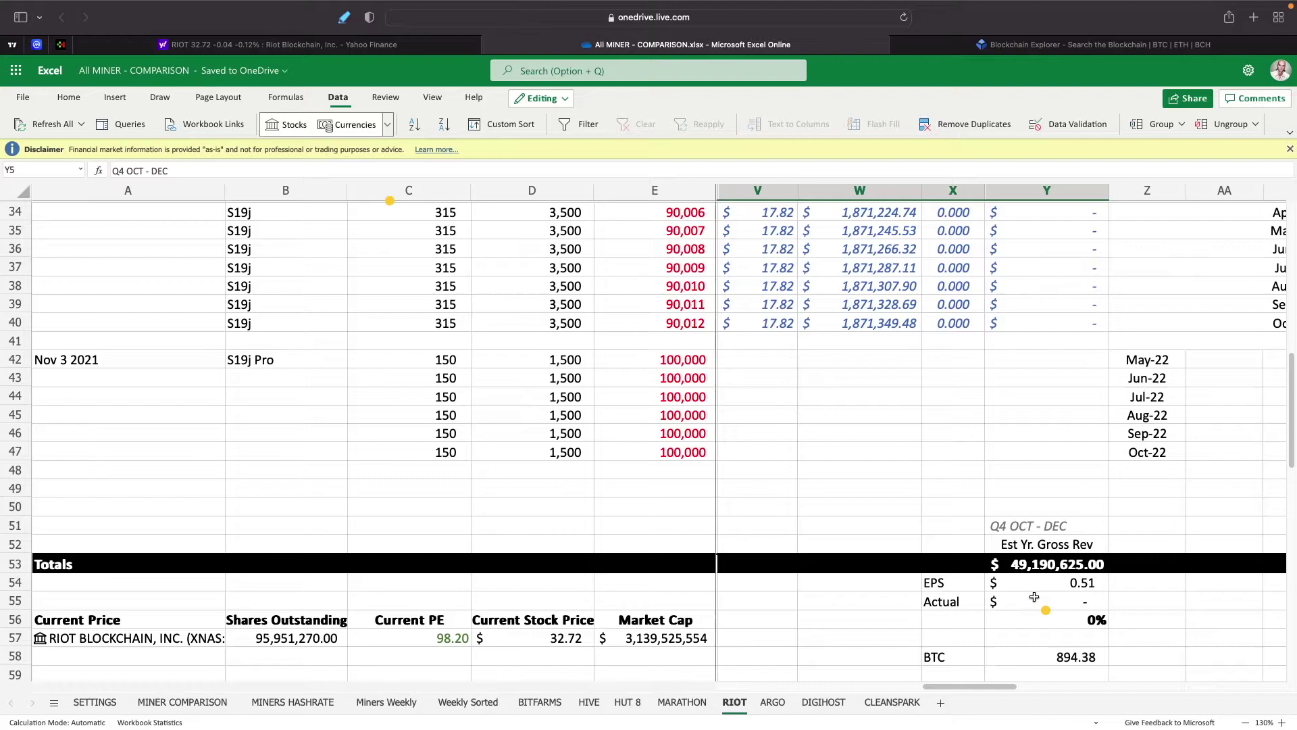
pyautogui.scroll(-3, 1030, 594)
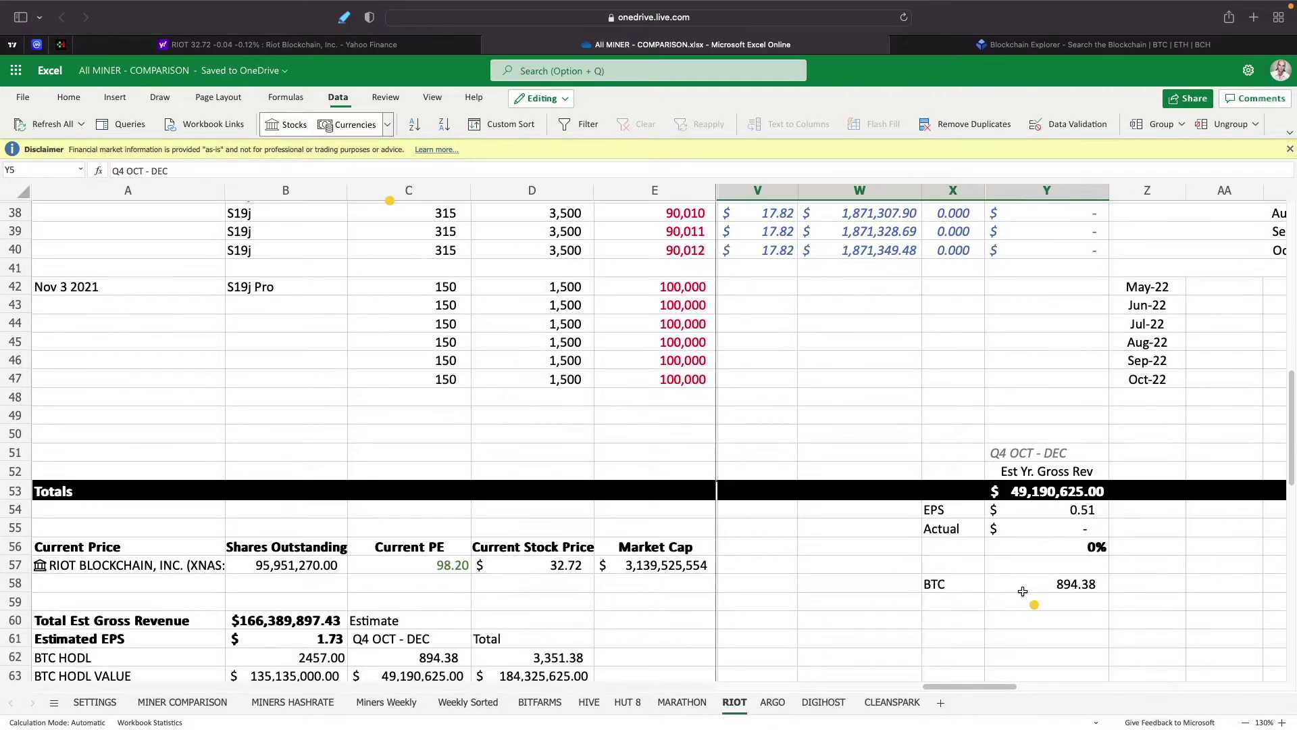
pyautogui.scroll(-1, 1023, 591)
pyautogui.scroll(-2, 509, 621)
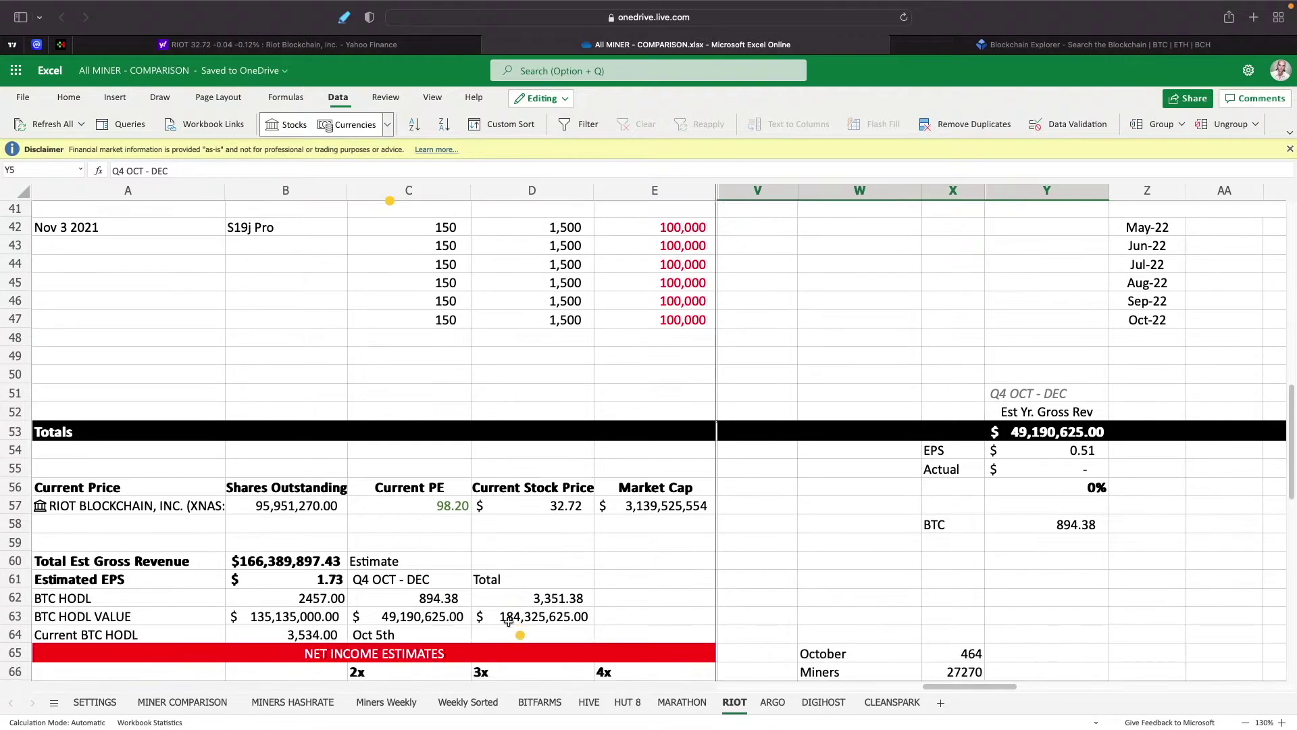
pyautogui.scroll(-2, 508, 620)
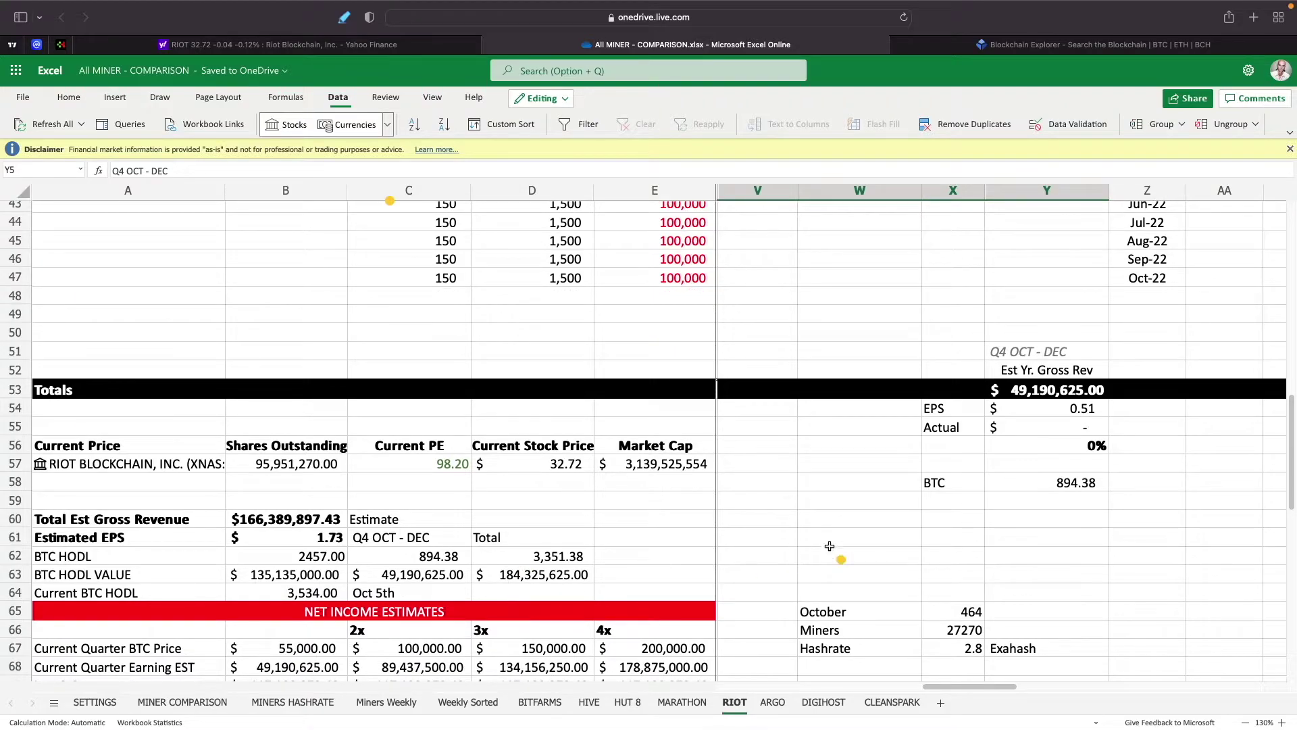
pyautogui.scroll(15, 1006, 522)
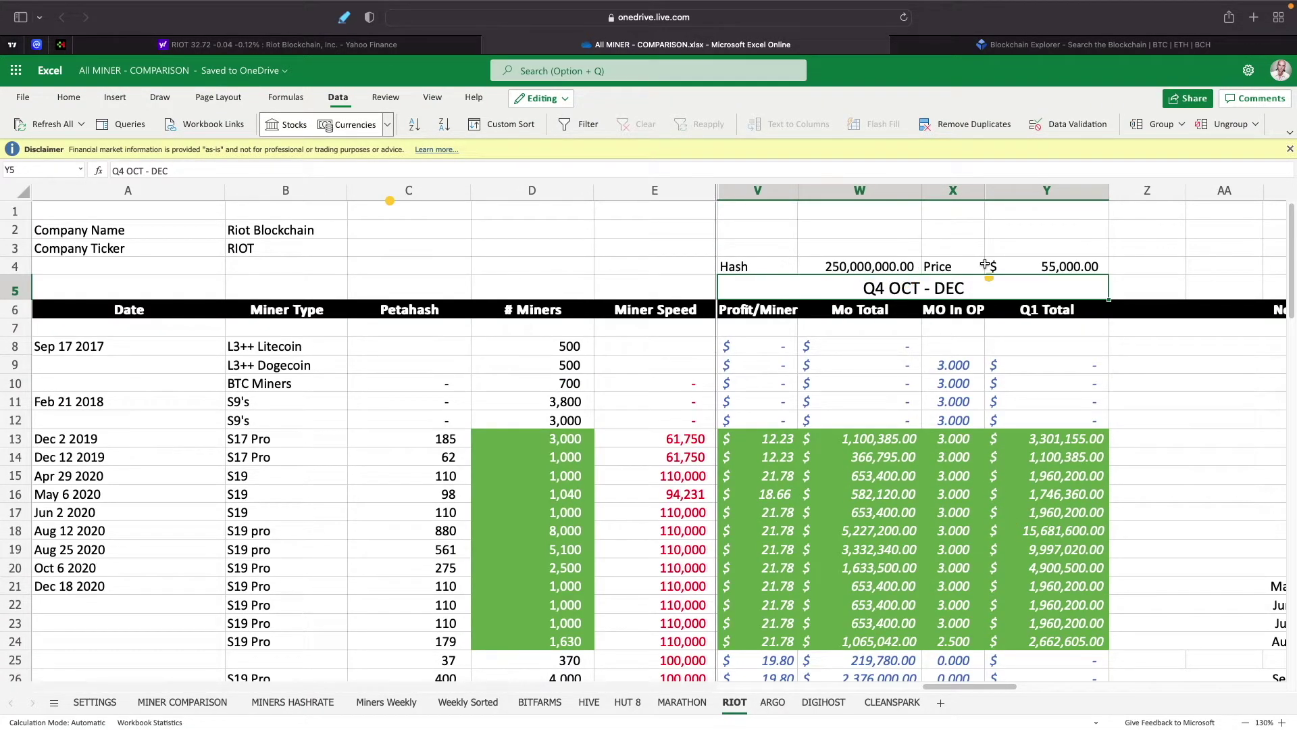
# Restore the Bitcoin price in Y4 to $90,000.
pyautogui.click(1045, 265)
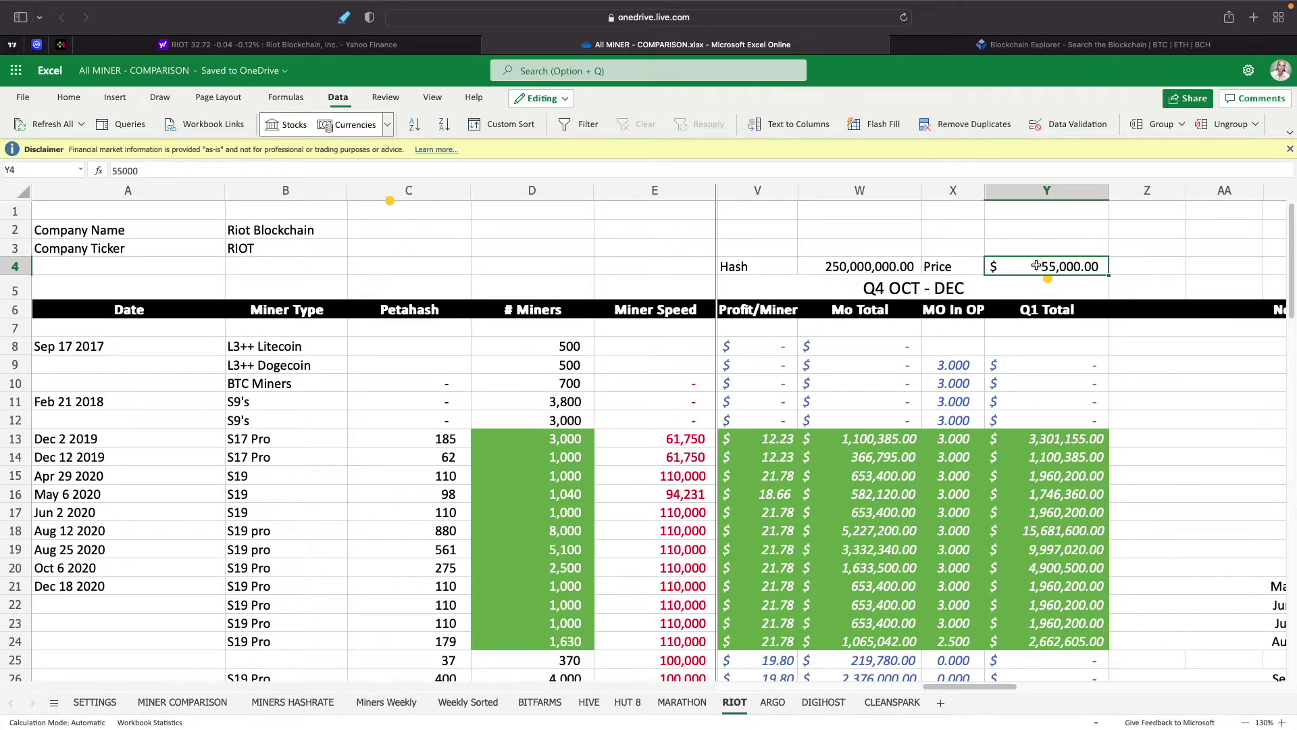
pyautogui.write('90000')
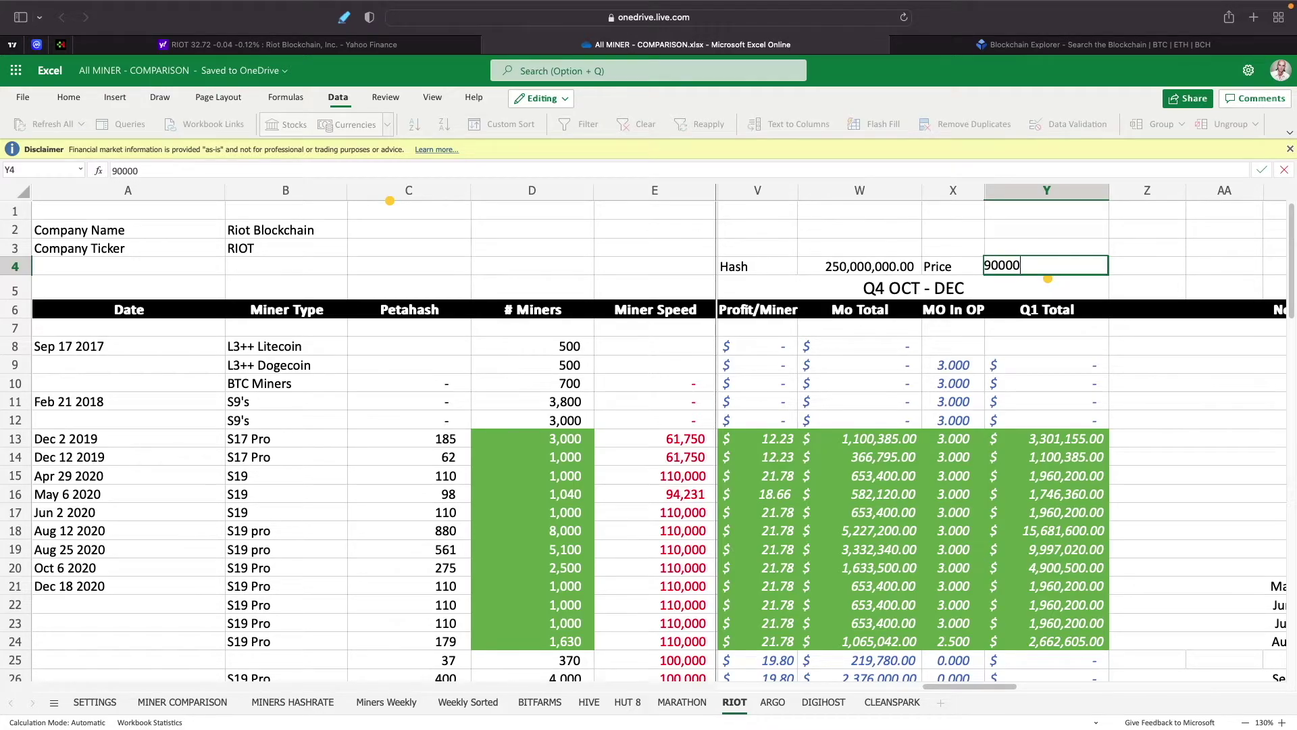
pyautogui.press('Return')
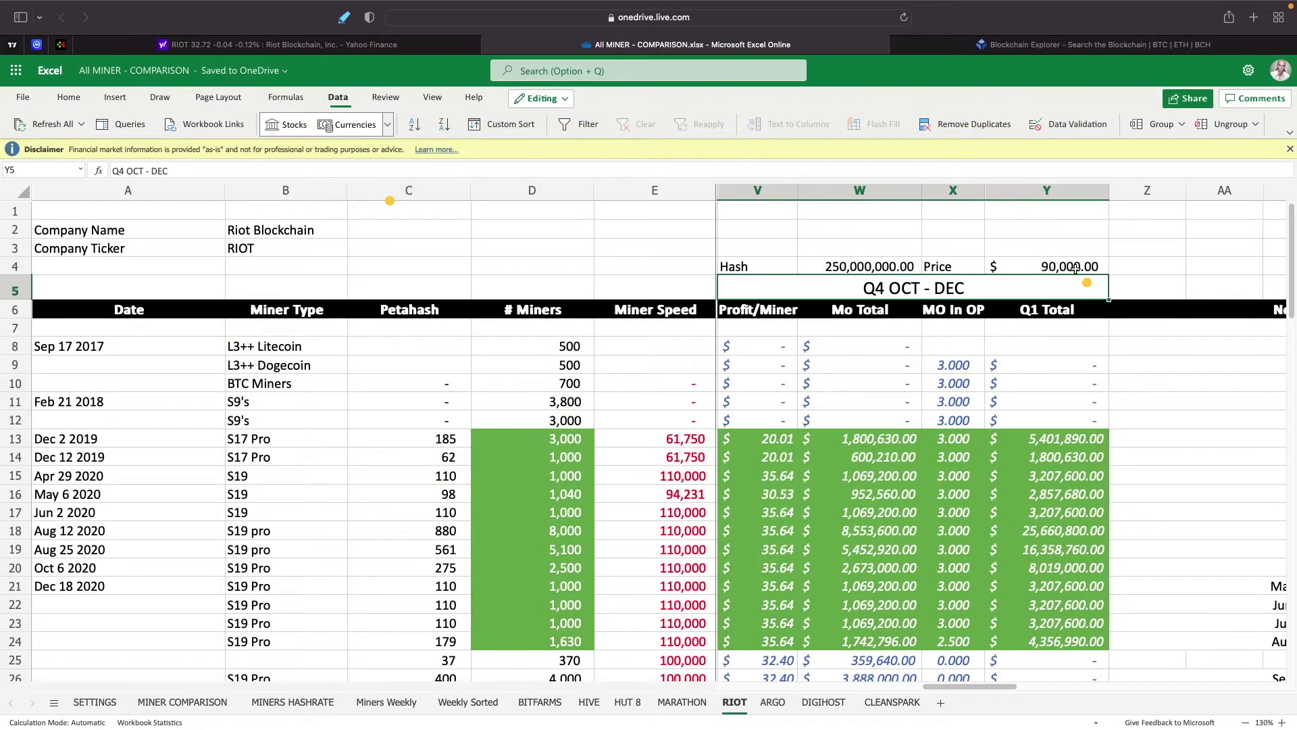
# Enter a $150,000 Bitcoin price in Y4 and review the $134,156,250.00 Q4 total.
pyautogui.click(1072, 268)
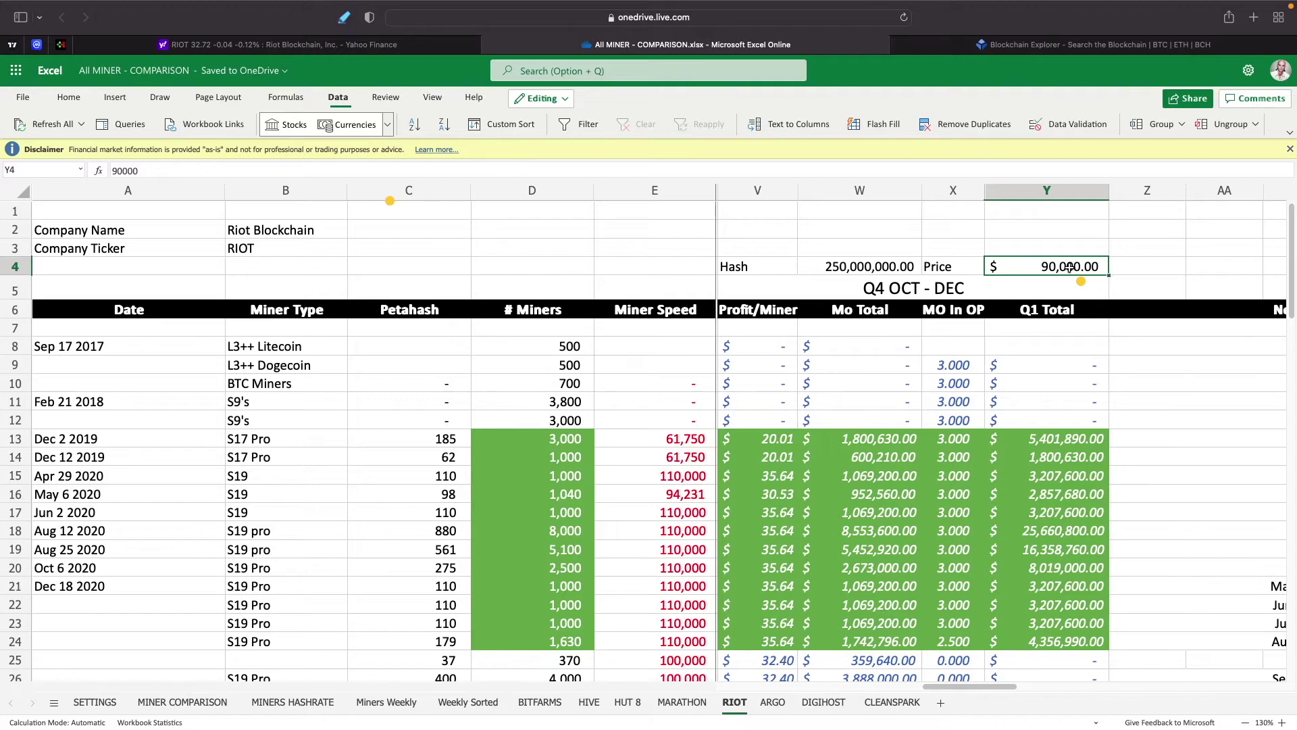
pyautogui.write('150,00')
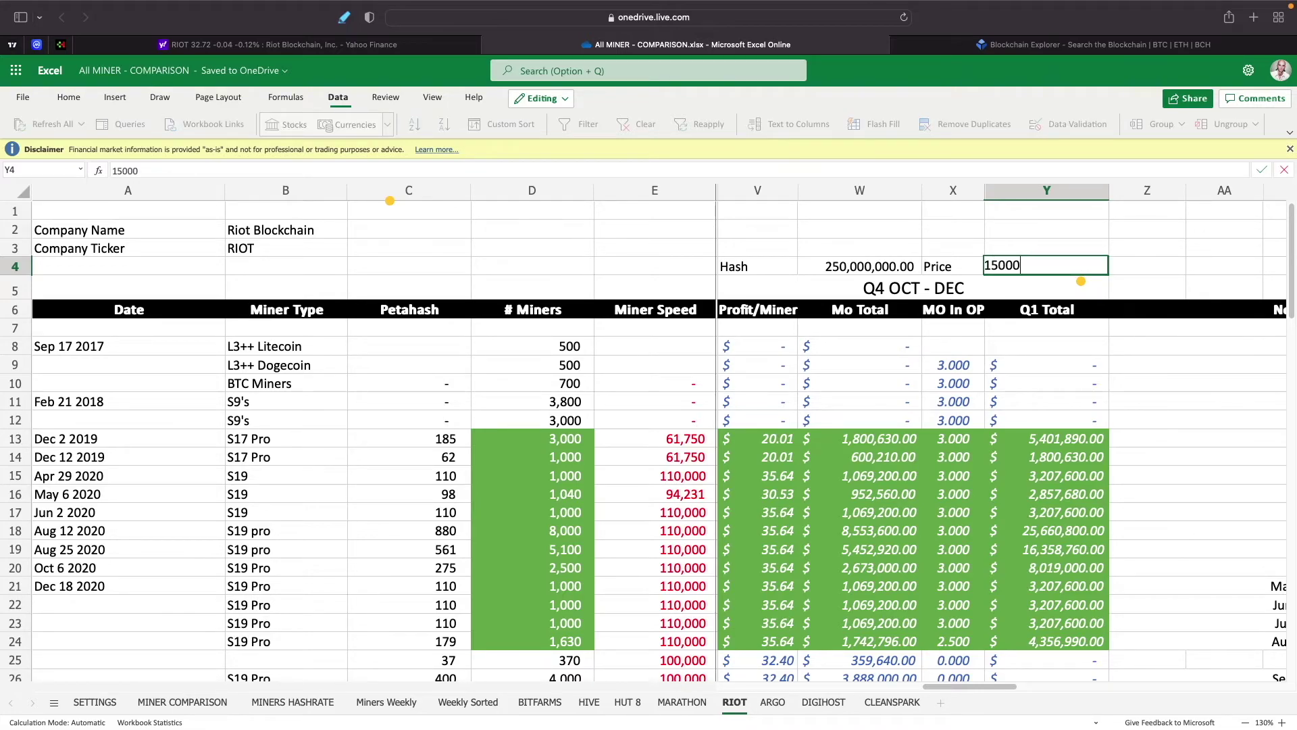
pyautogui.write('0')
pyautogui.press('Return')
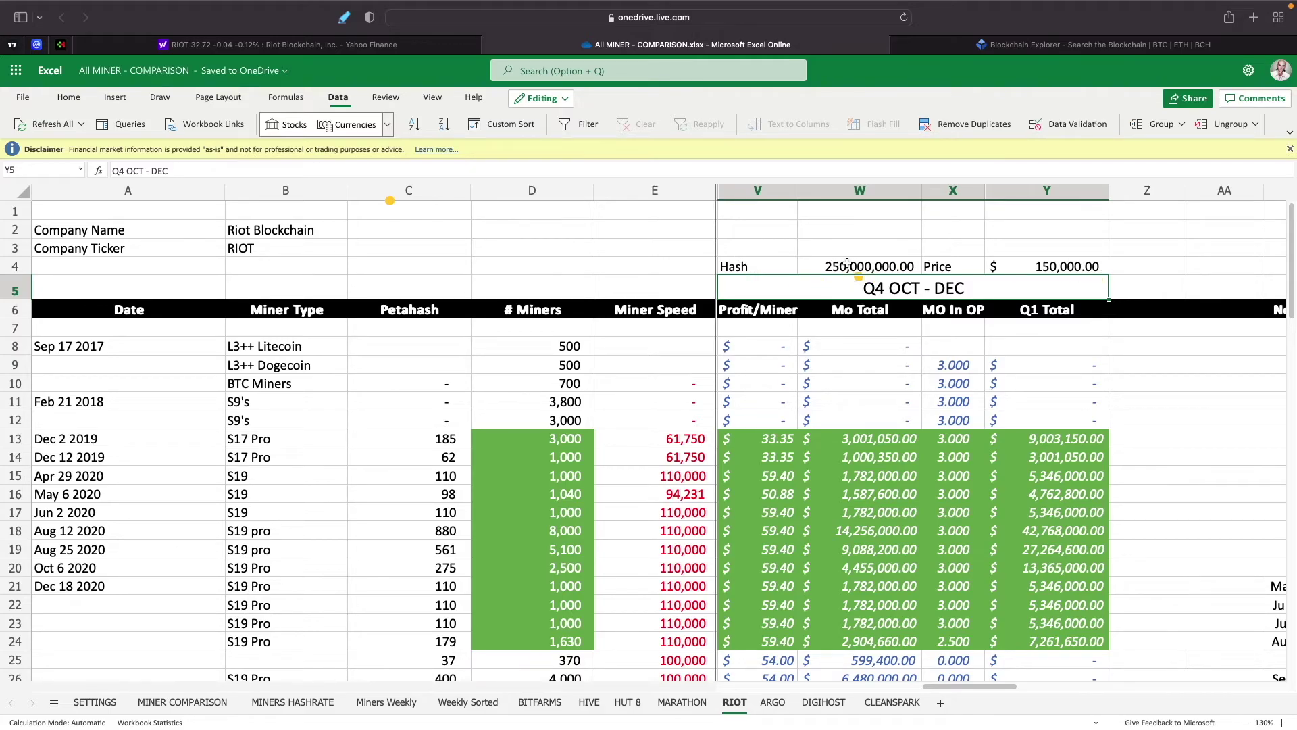
pyautogui.scroll(-4, 911, 367)
pyautogui.scroll(-10, 911, 366)
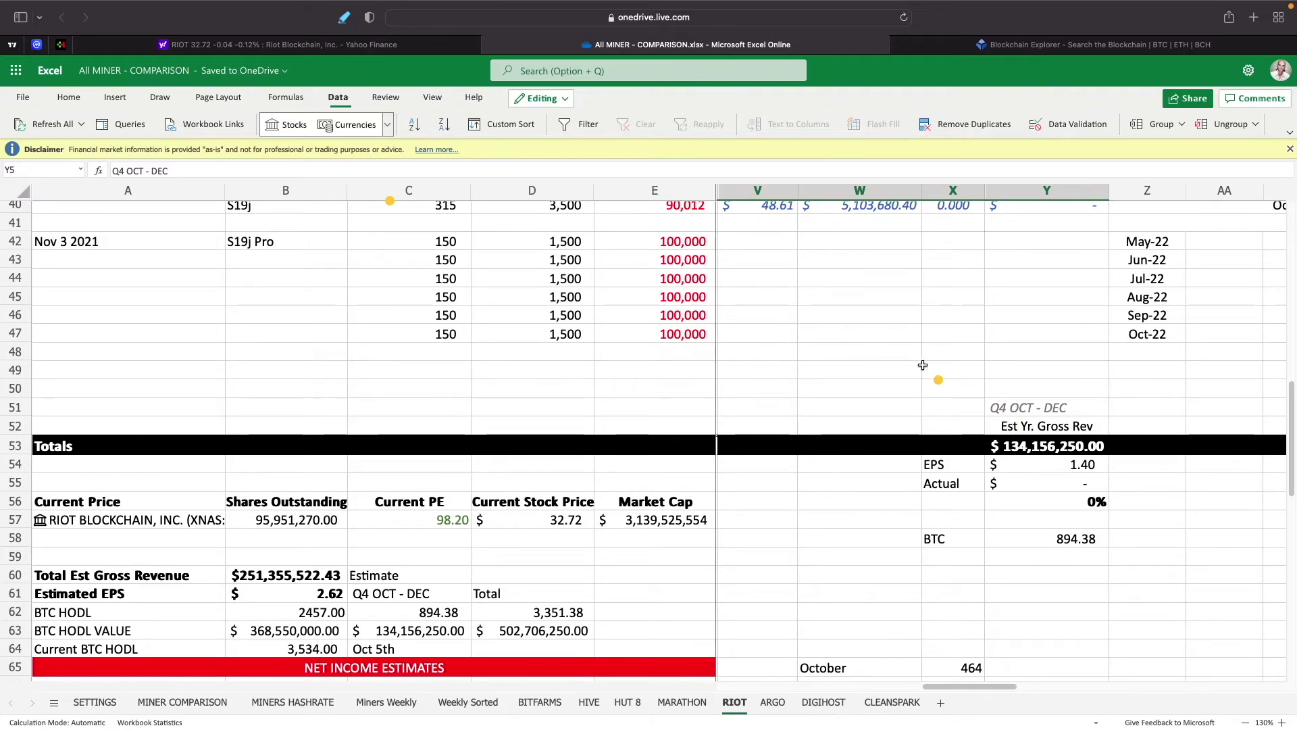
pyautogui.scroll(5, 923, 365)
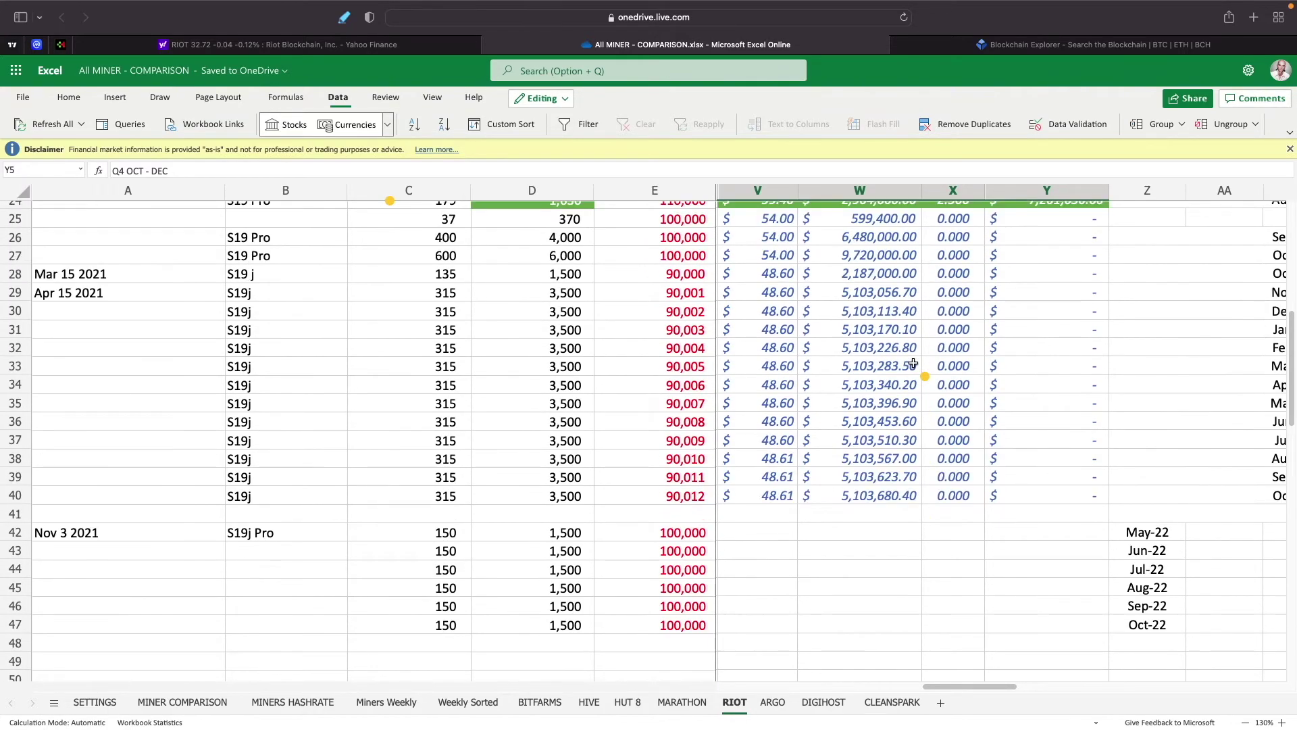
pyautogui.scroll(5, 914, 363)
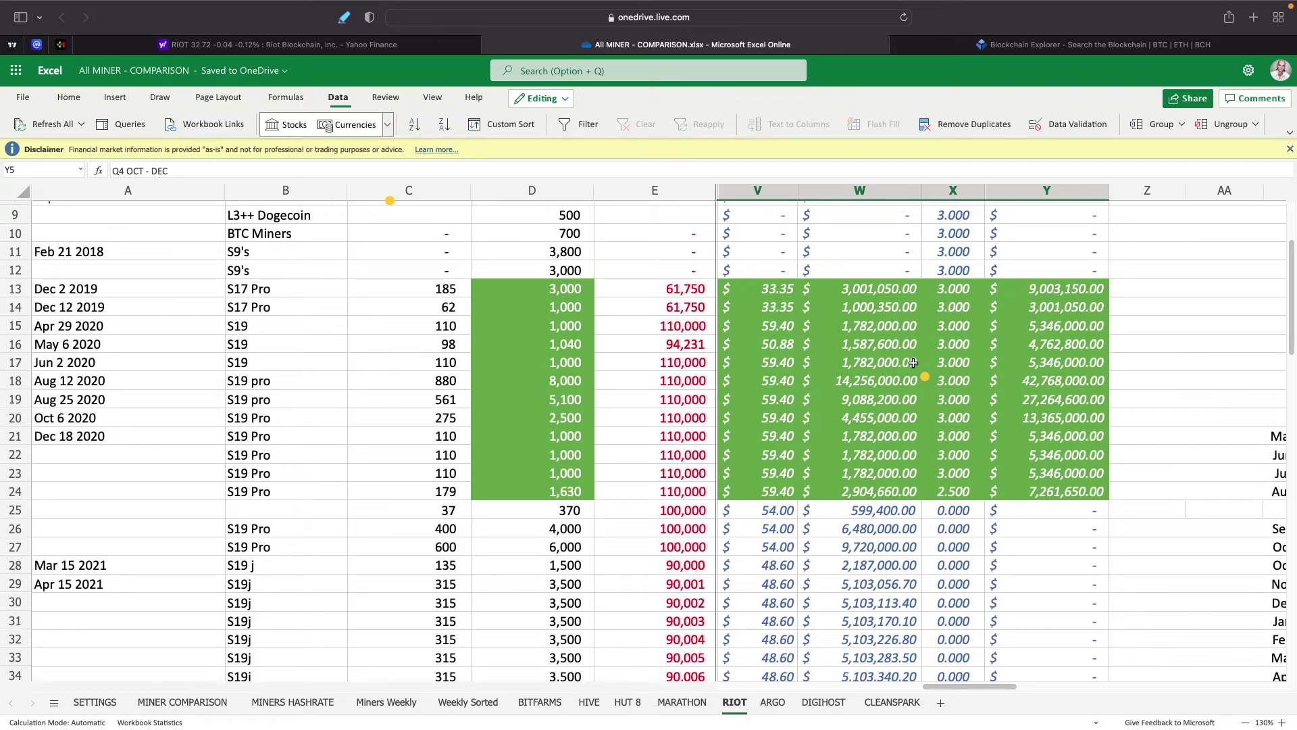
pyautogui.scroll(3, 913, 364)
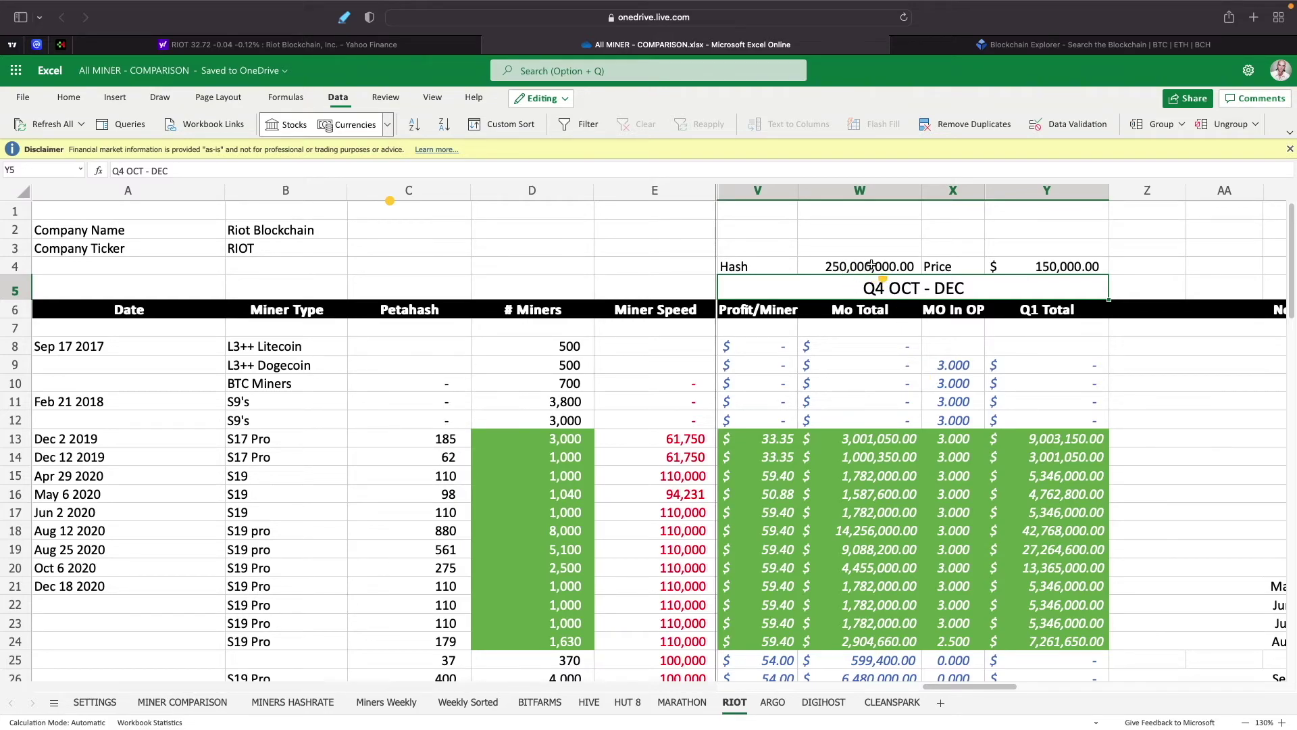
pyautogui.click(835, 267)
pyautogui.click(1051, 267)
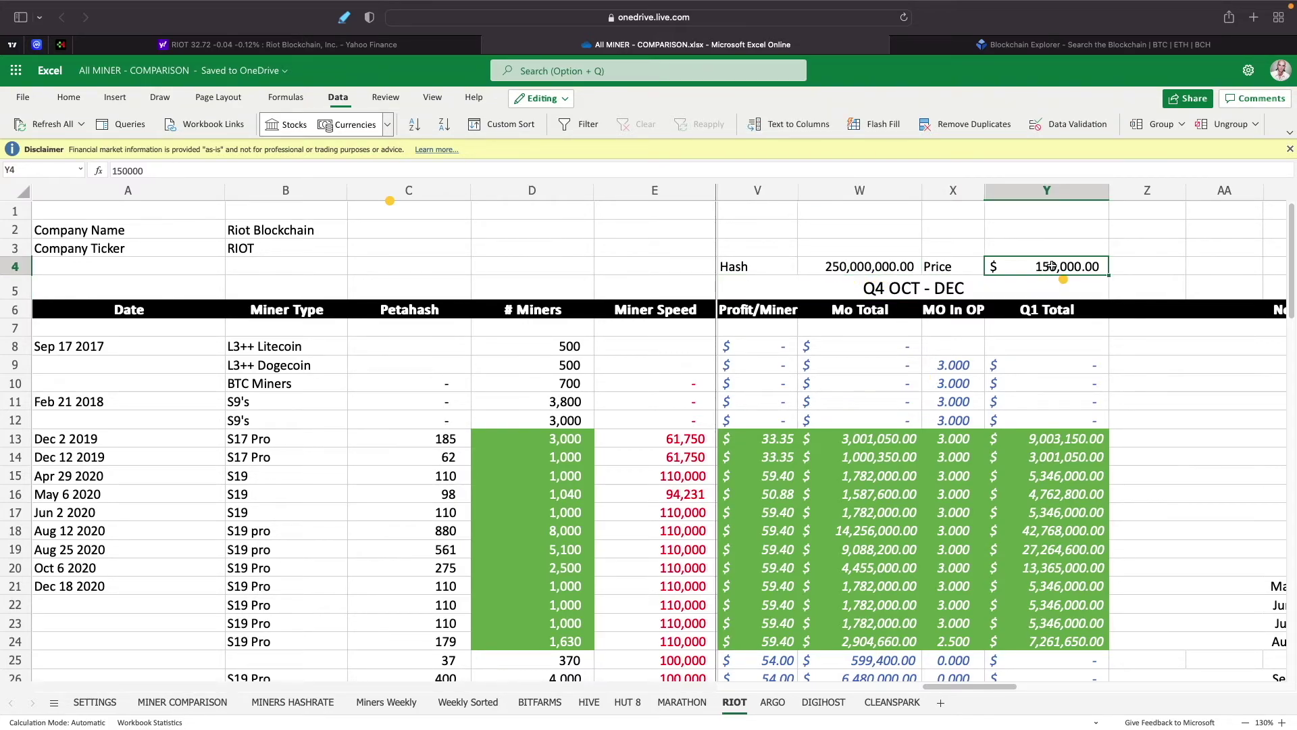